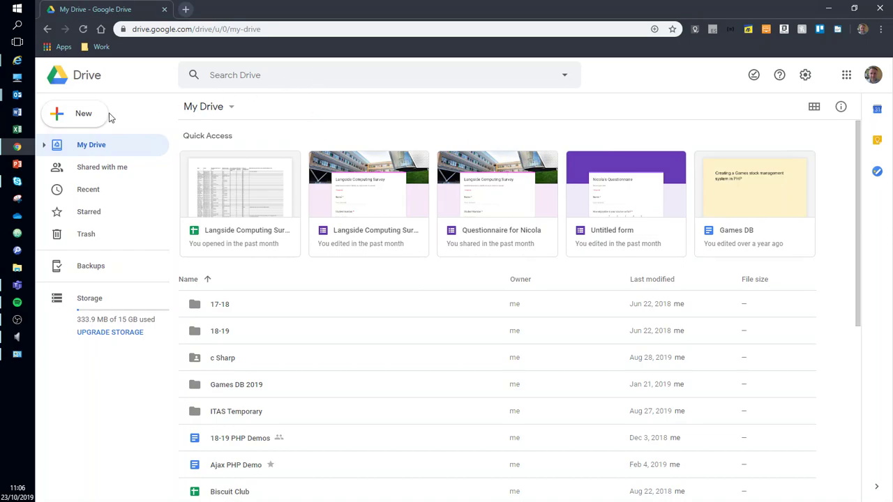
- Create a new blank Google Forms form from Drive
click(70, 114)
mouse_move(126, 252)
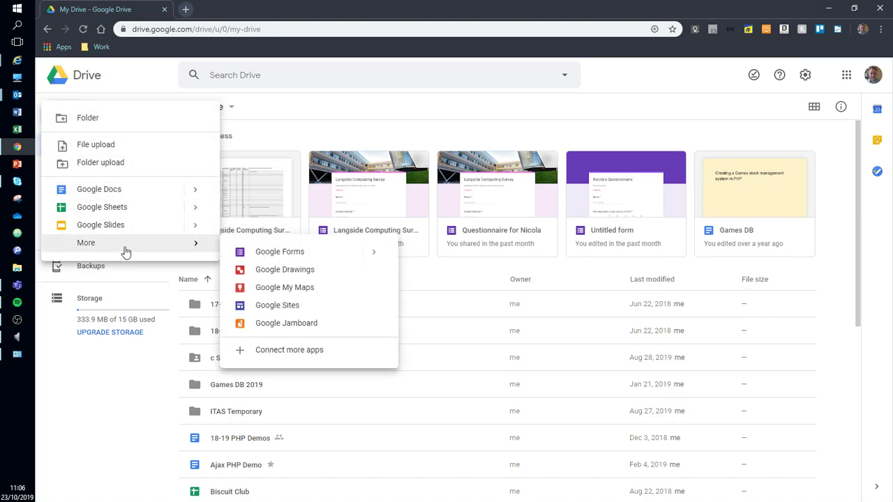
click(275, 256)
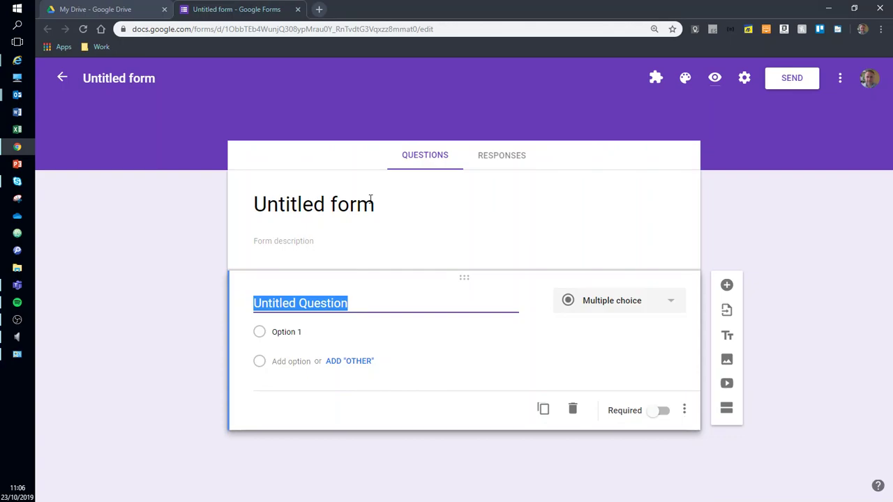
- Title the form "October Questionnaire" and enter the description "Just a test for my video"
click(371, 199)
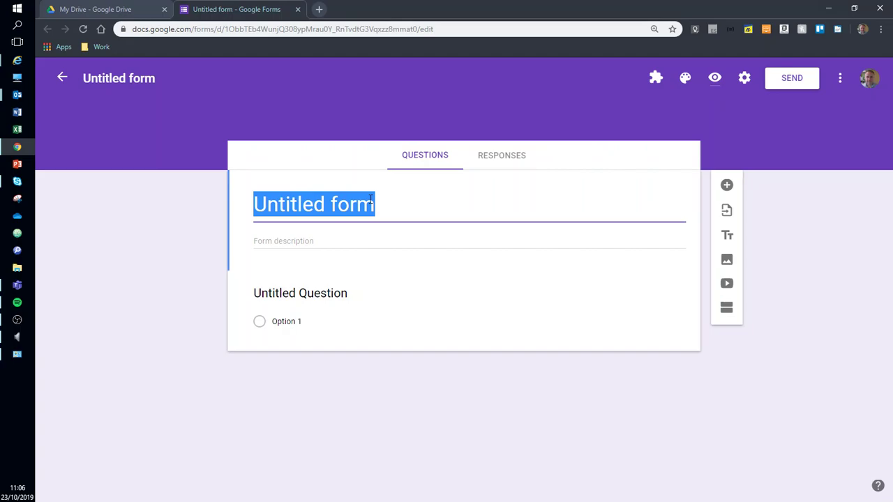
text(Octyo)
key(BackSpace)
key(BackSpace)
text(ober Qiu)
key(BackSpace)
key(BackSpace)
text(uestionnaire)
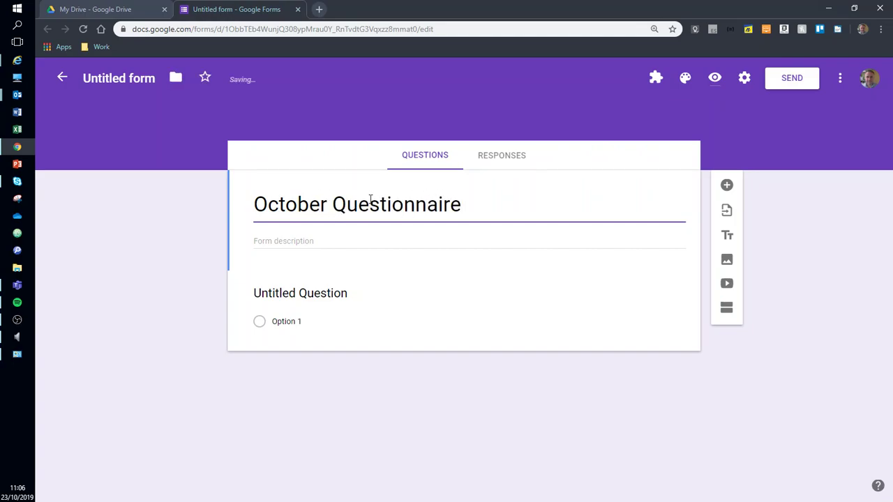
click(325, 240)
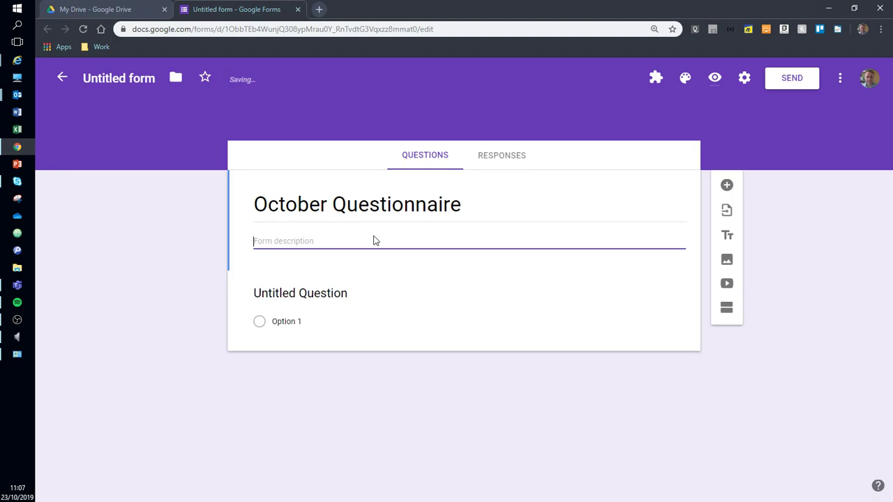
text(Just a test for my video)
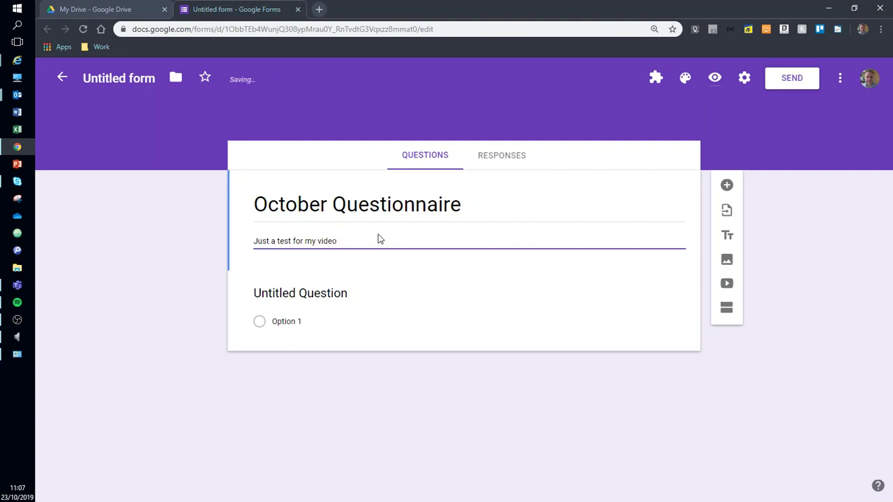
- Turn the untitled first question into a required short-answer question called "Name"
click(371, 302)
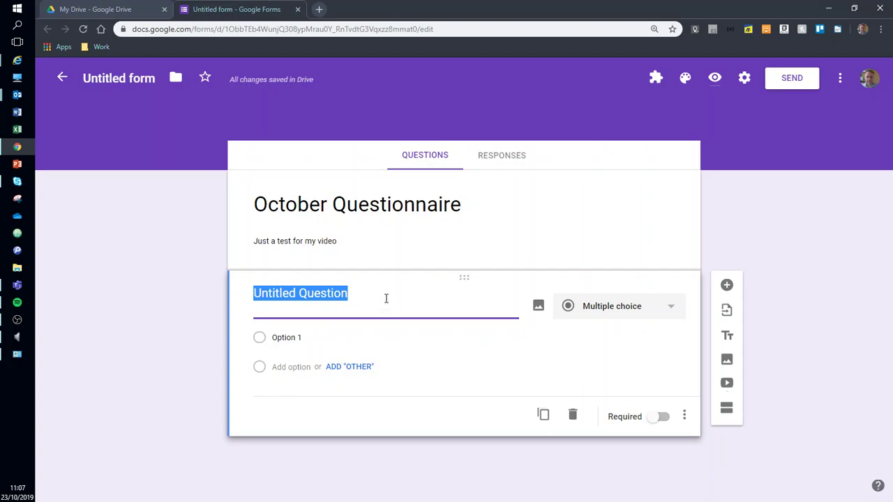
text(Name)
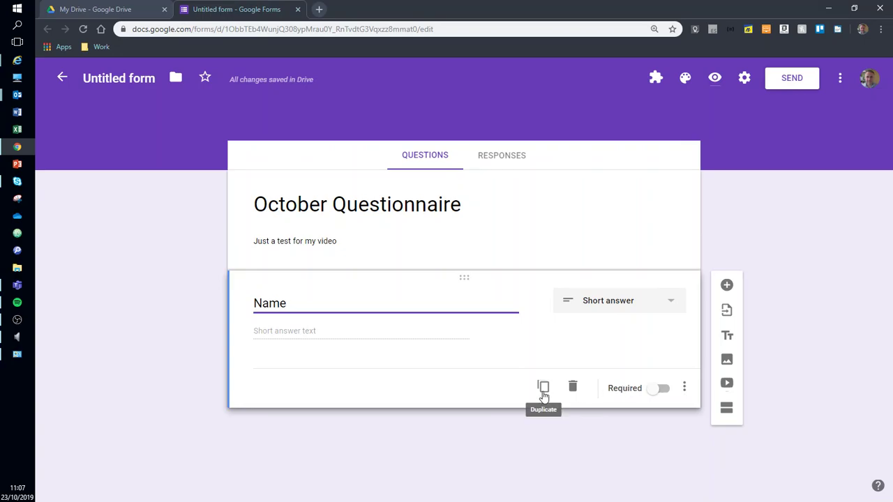
click(659, 390)
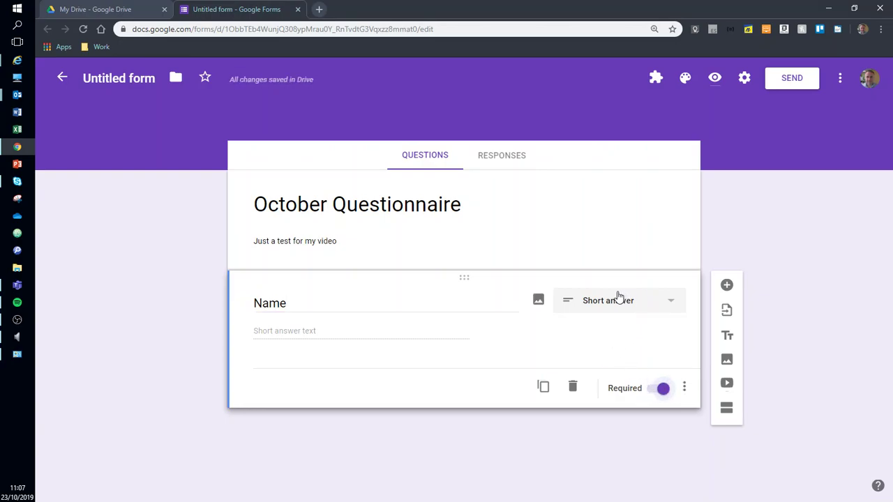
- Add a linear scale question reading "How much did you enjoy the October Break?" after the Name question
click(728, 287)
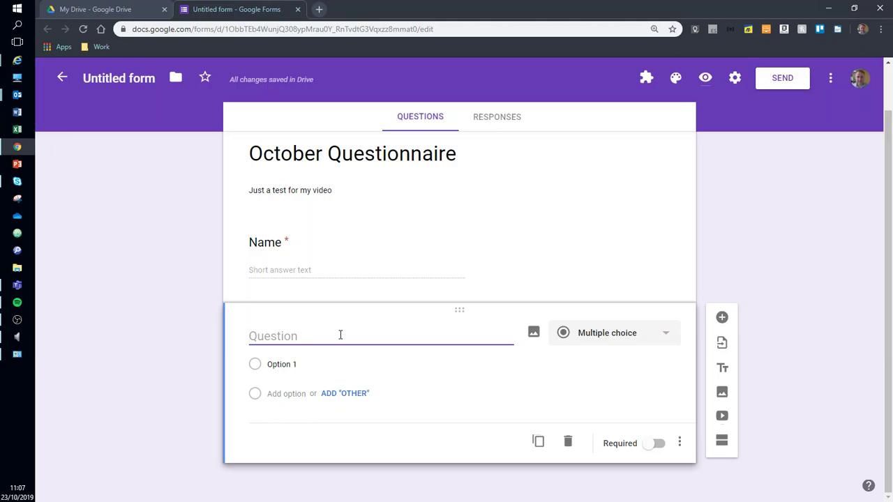
text(How much did you )
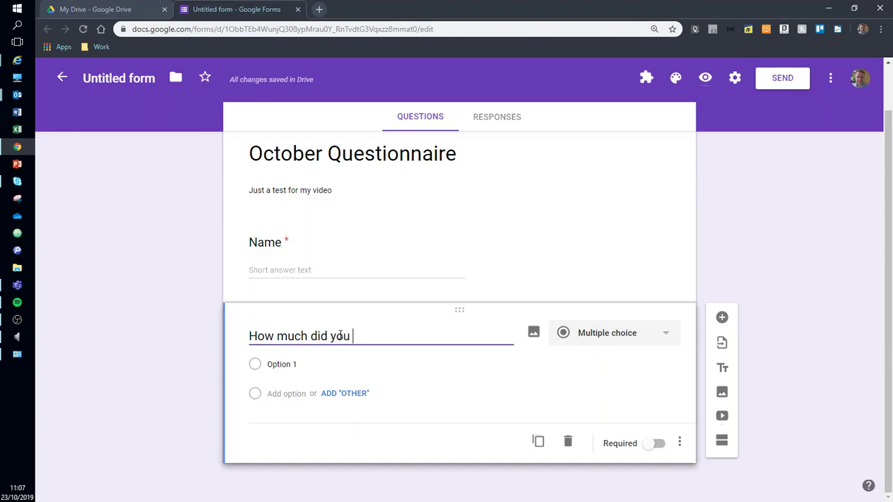
text(enjoy the October )
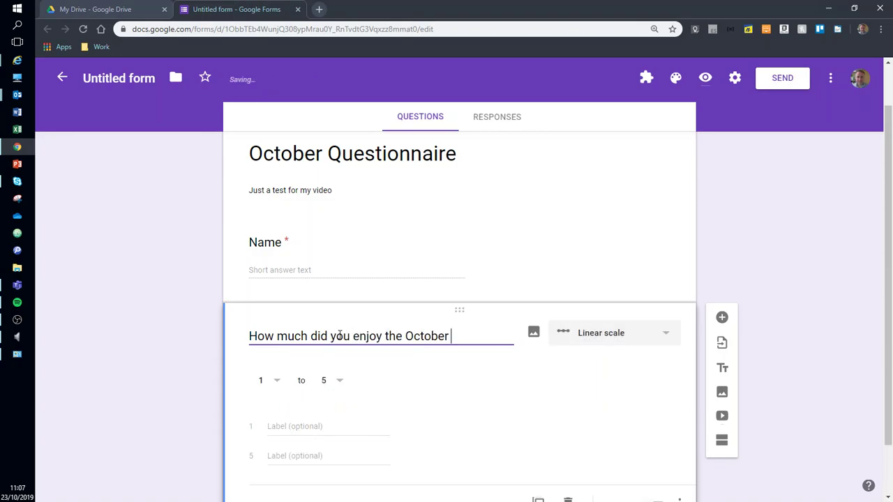
text(Break?)
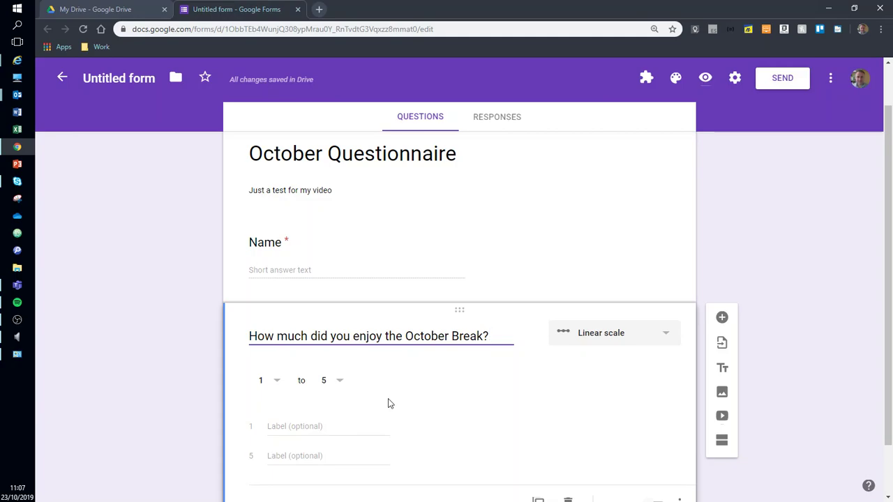
- Label scale value 1 "Not at all" and value 5 "It was amazing", and make the October Break question required
scroll(388, 405, down, 1)
click(290, 364)
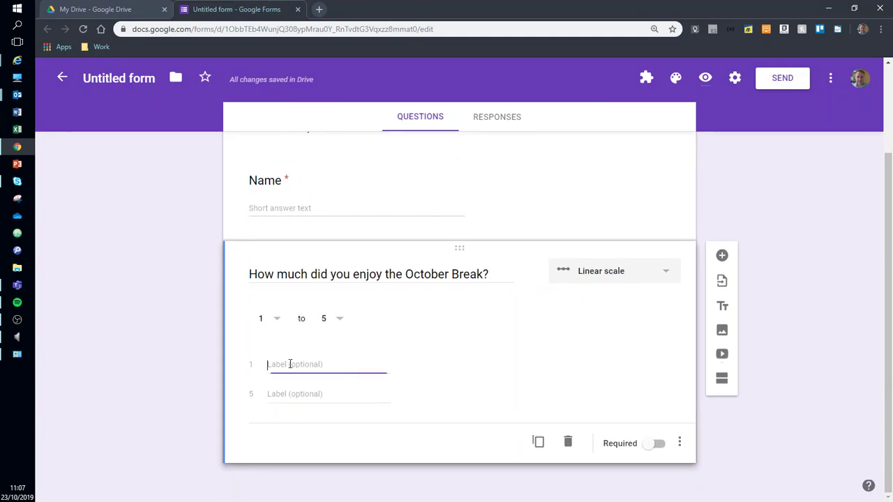
text(Not at all)
key(Tab)
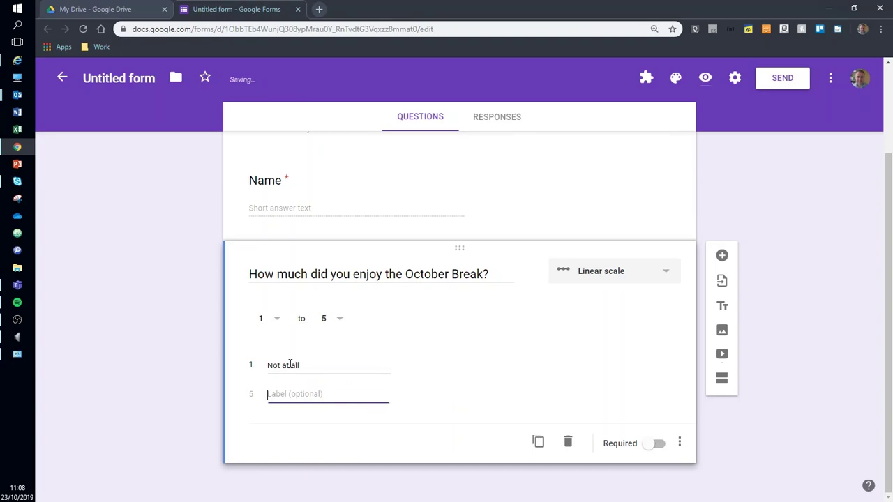
text(It was amazing)
click(479, 368)
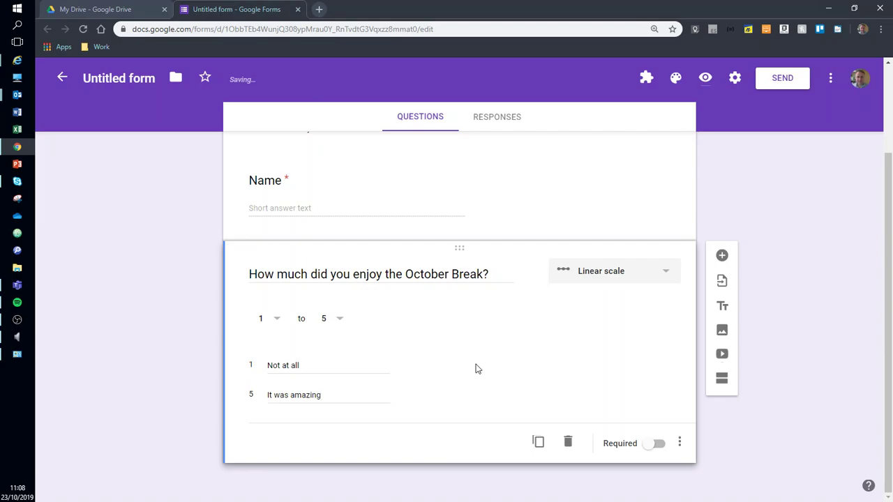
click(656, 444)
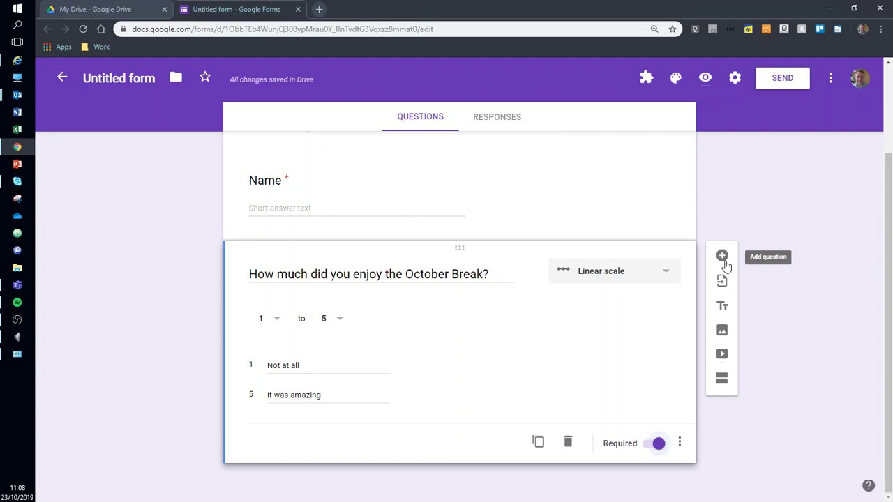
- Add a third question reading "How much are you looking forward to the next holiday?"
click(723, 258)
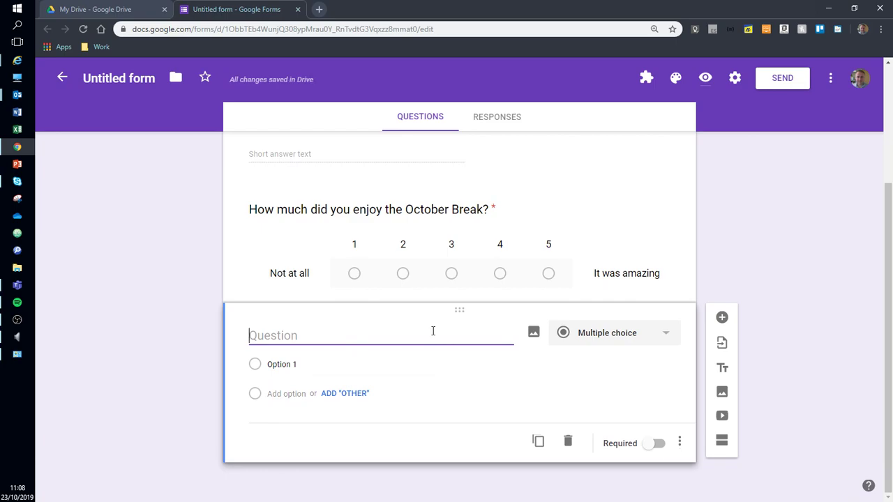
text(How much  are you lo)
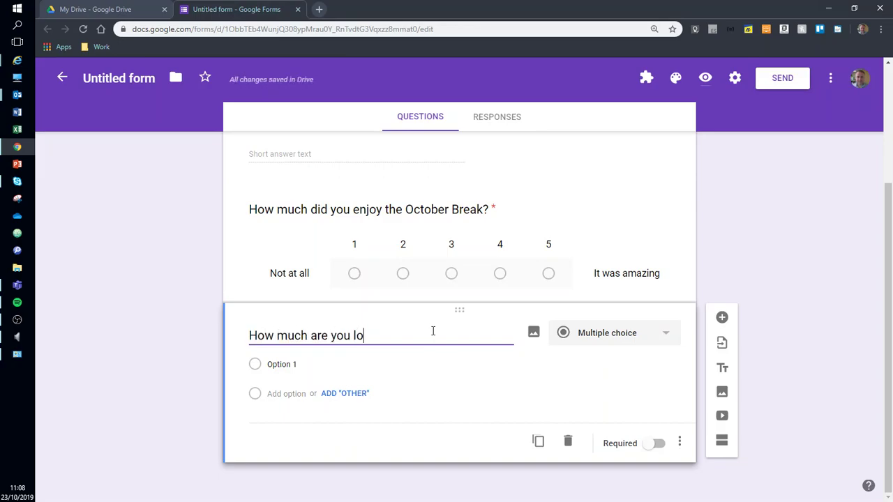
text(oking forward to the next hol)
key(BackSpace)
key(BackSpace)
text(i)
text(oliday?)
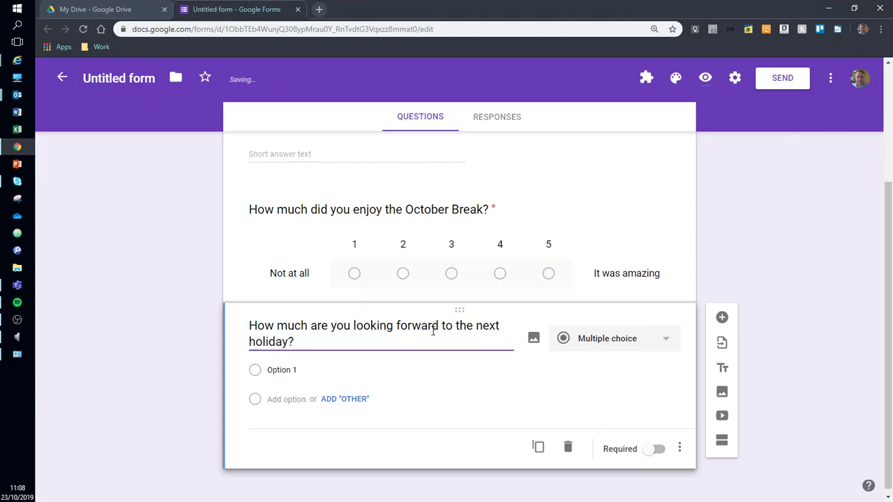
- Give the holiday question, kept as multiple choice, the options "Not at all" and "Loads", and make it required
click(480, 369)
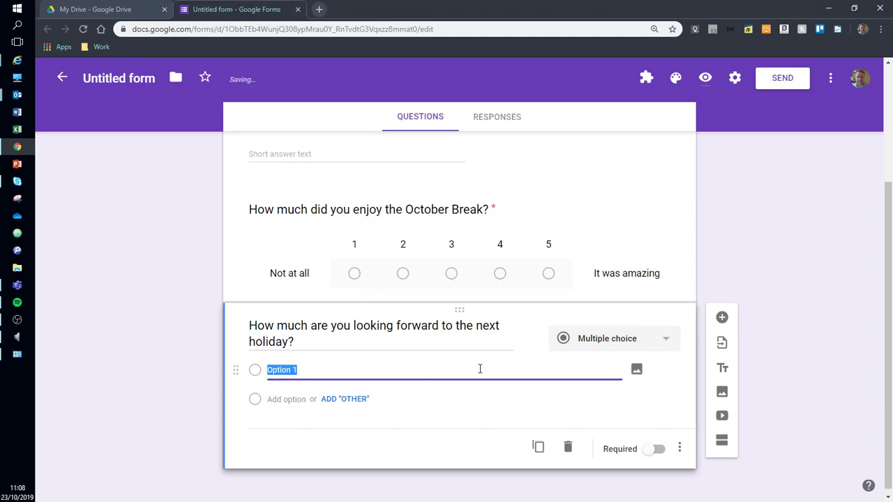
click(594, 342)
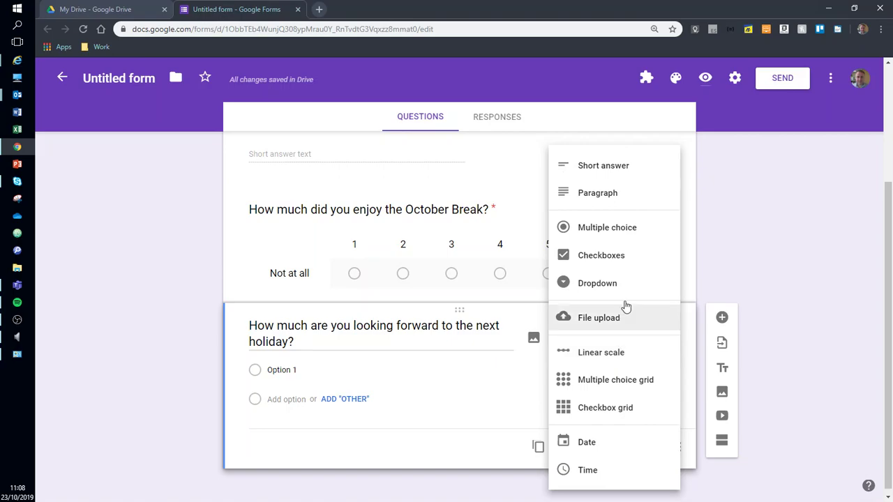
click(645, 241)
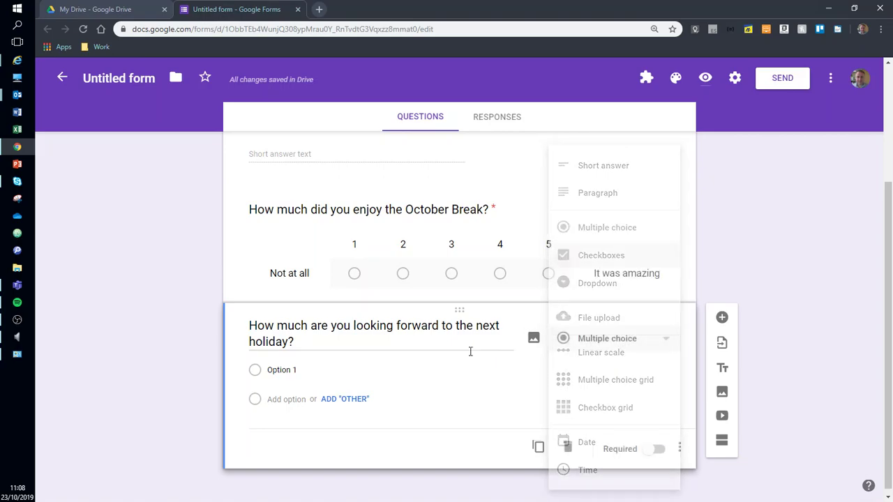
click(282, 370)
text(Not at all)
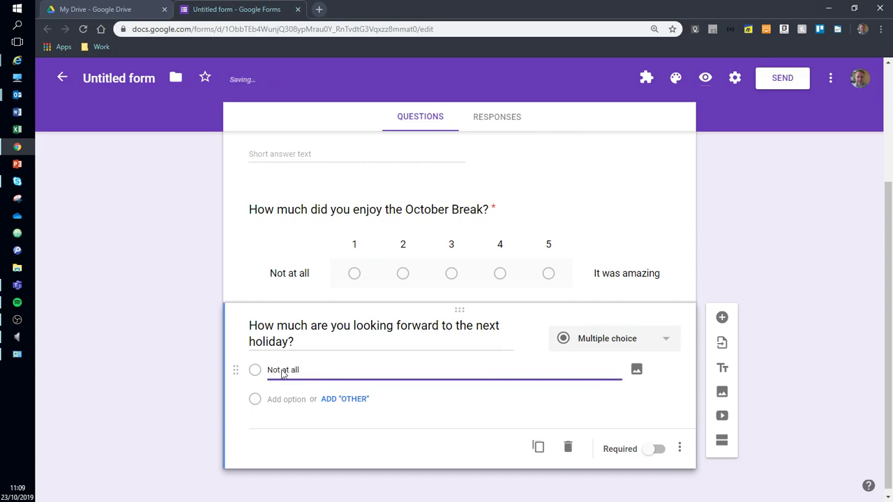
click(291, 400)
text(Loads)
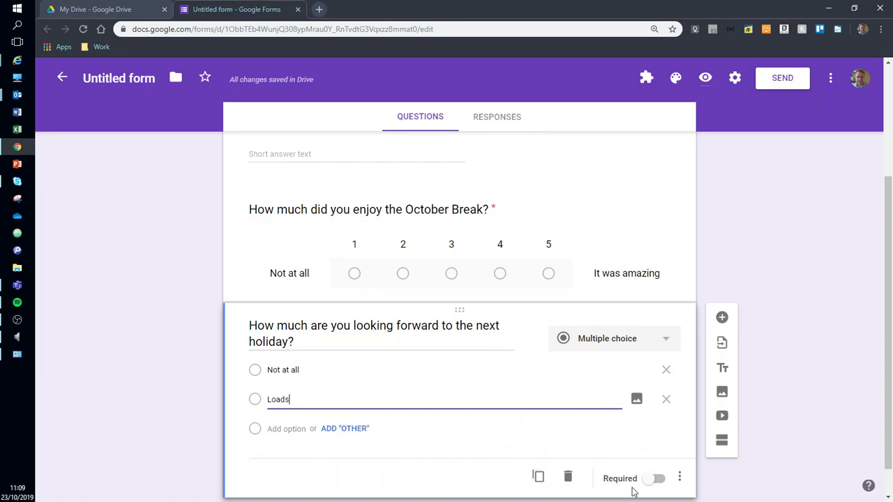
click(653, 483)
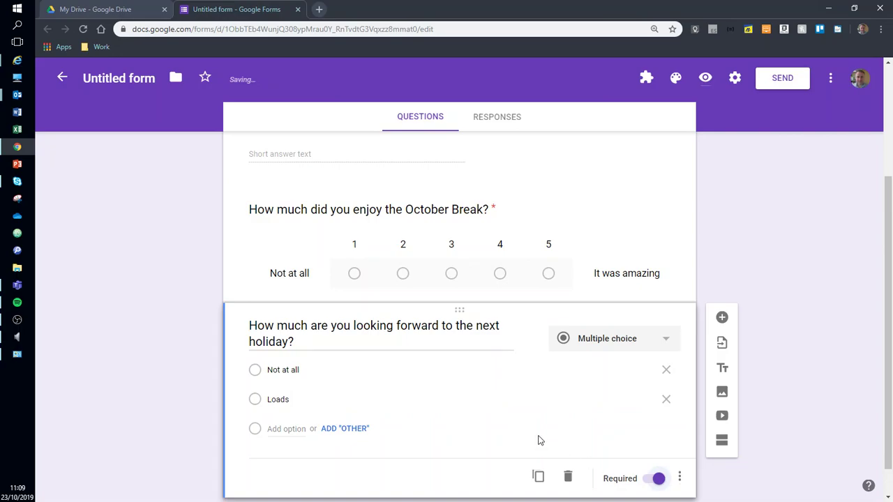
- Start sending the finished form by email and fill in the recipient's email address
scroll(538, 440, down, 1)
scroll(538, 440, up, 1)
scroll(538, 440, down, 1)
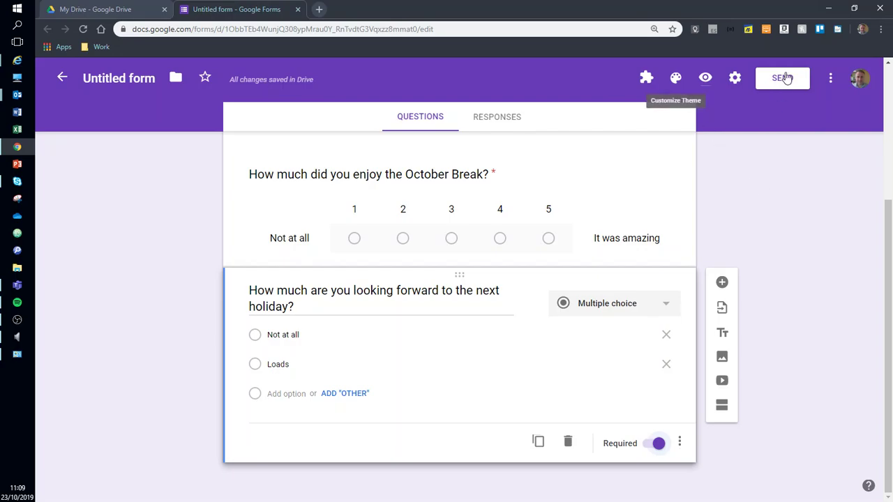
scroll(724, 175, up, 3)
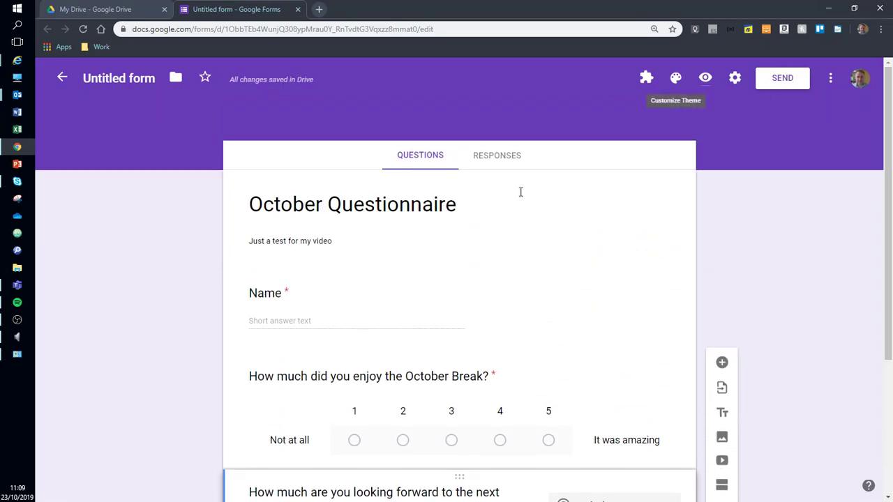
click(788, 78)
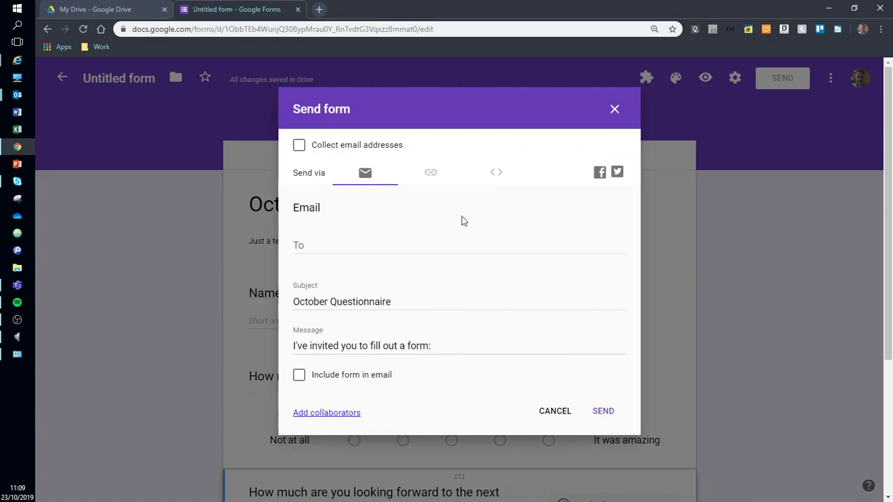
click(333, 246)
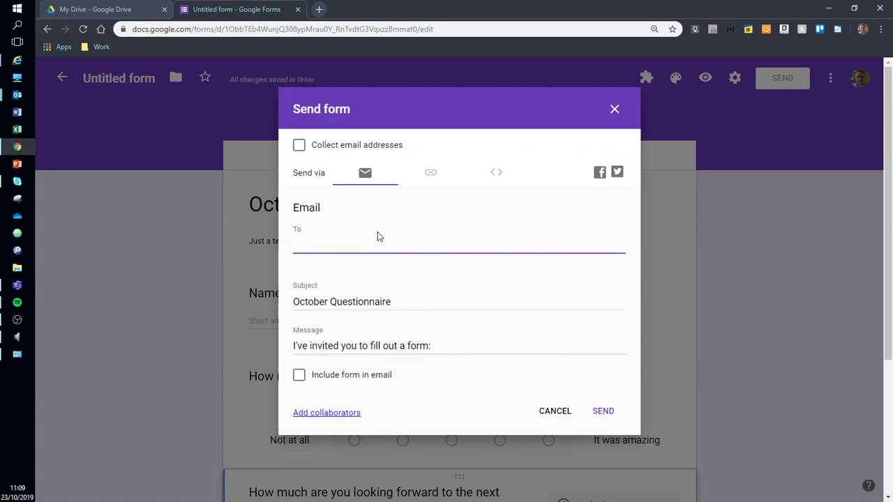
text(mgri)
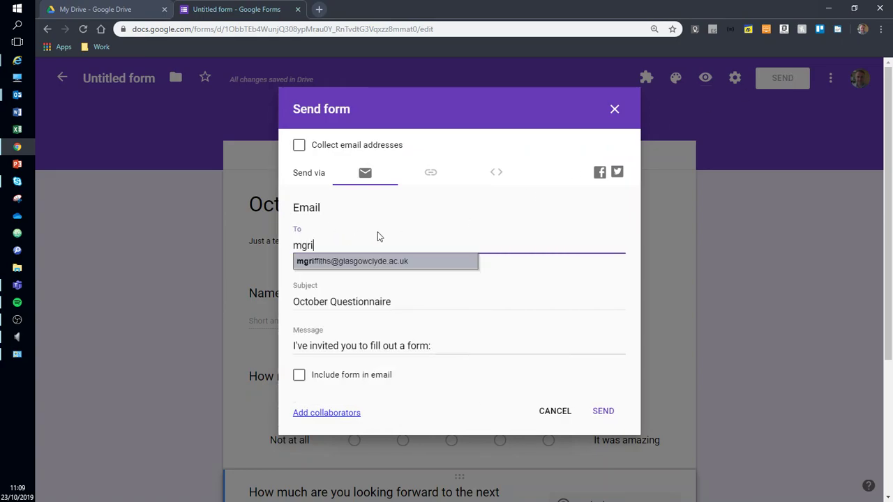
key(Return)
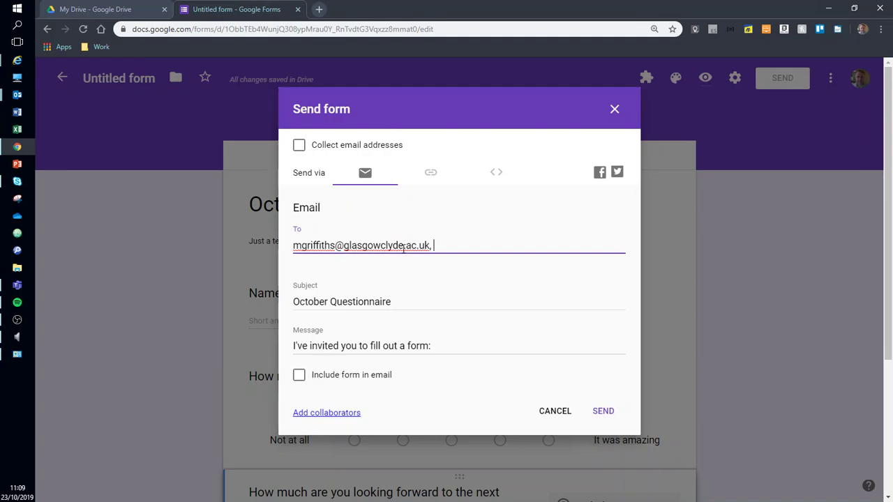
- Examine the link and embed HTML ways of sharing the form, and return to the email option
click(433, 176)
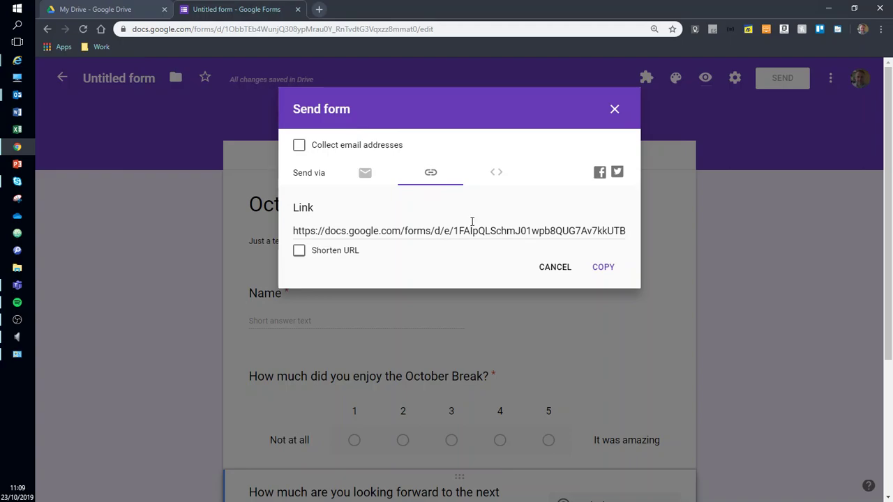
click(498, 171)
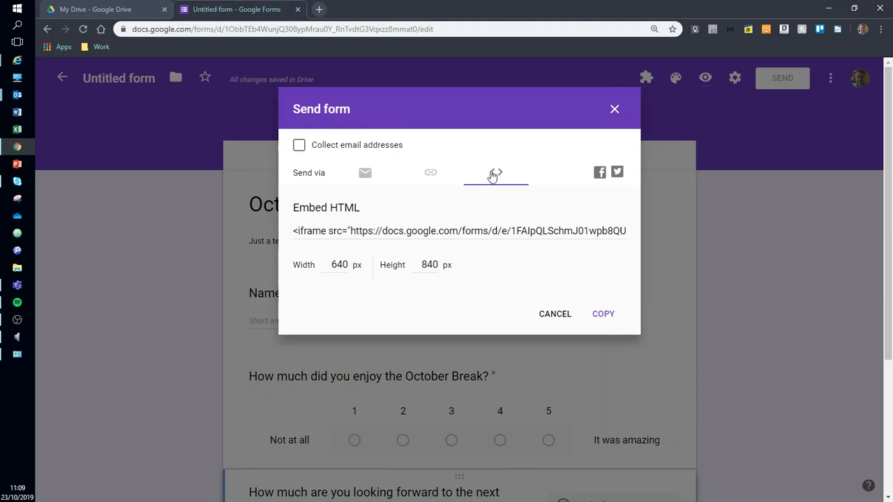
click(430, 175)
click(364, 176)
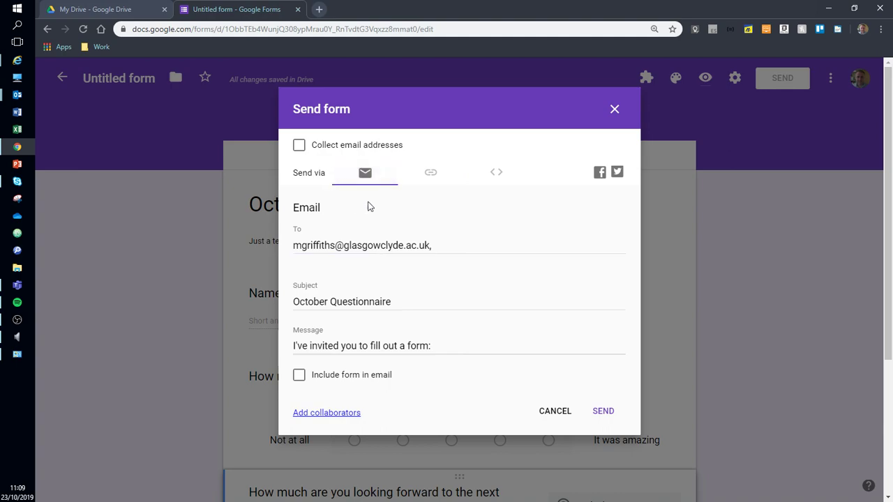
- Generate a shortened link for sharing the form and copy it to the clipboard
click(425, 176)
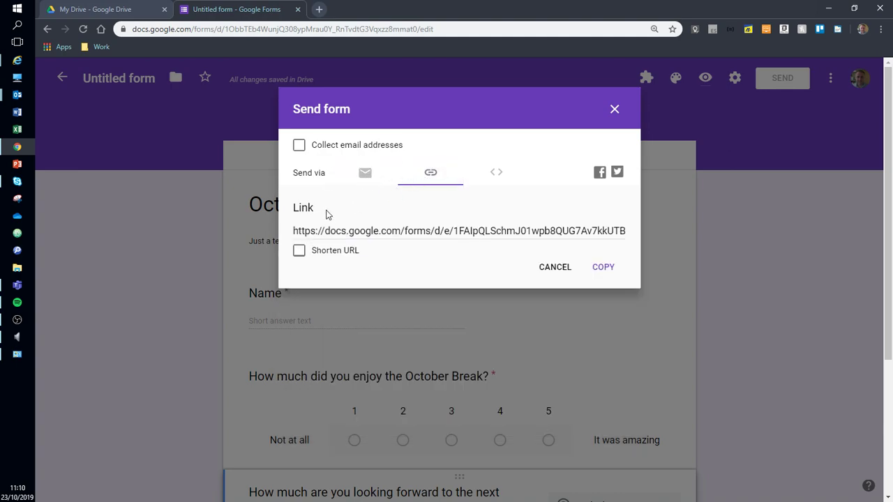
click(299, 252)
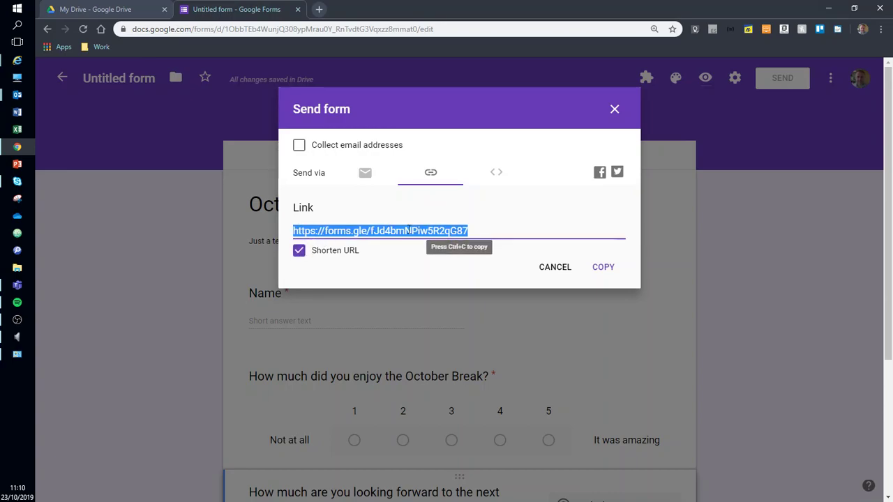
click(604, 267)
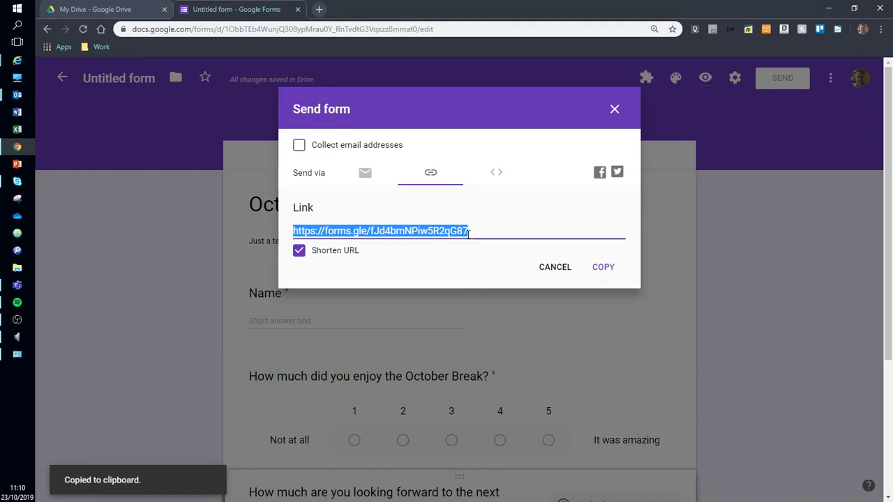
- Send the form by email to the entered recipient, check its responses, and return to the questions
click(373, 176)
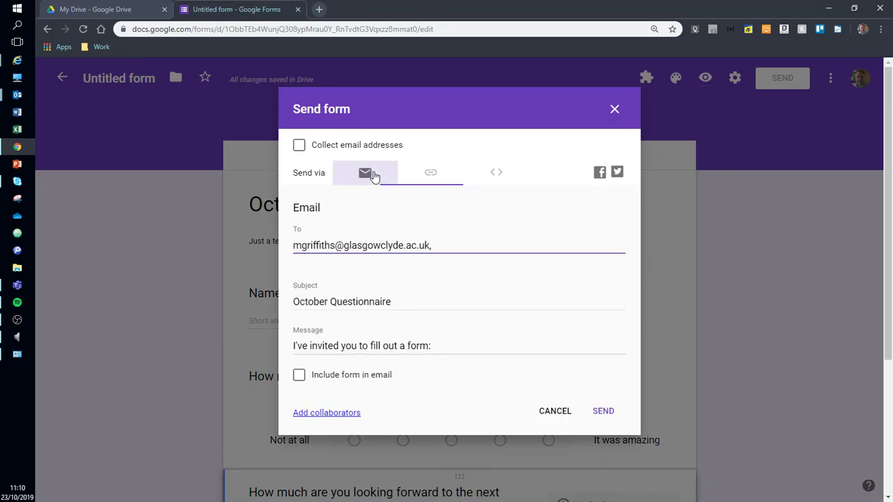
click(600, 413)
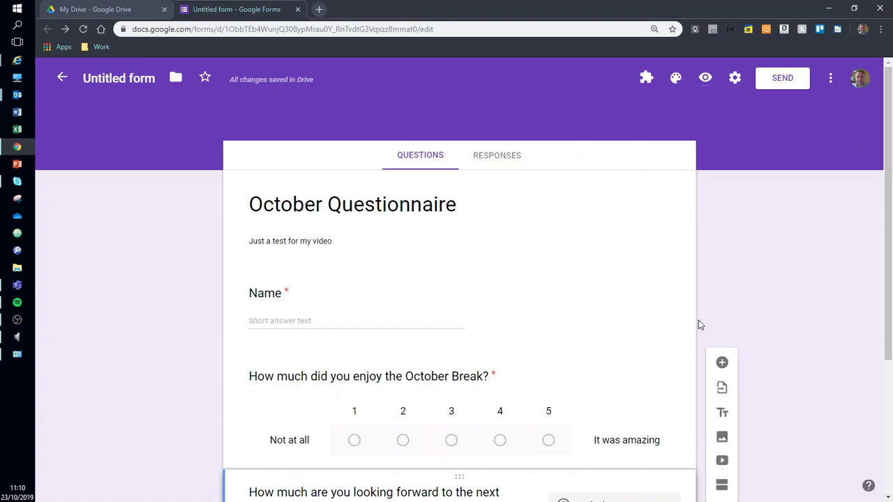
scroll(594, 275, down, 3)
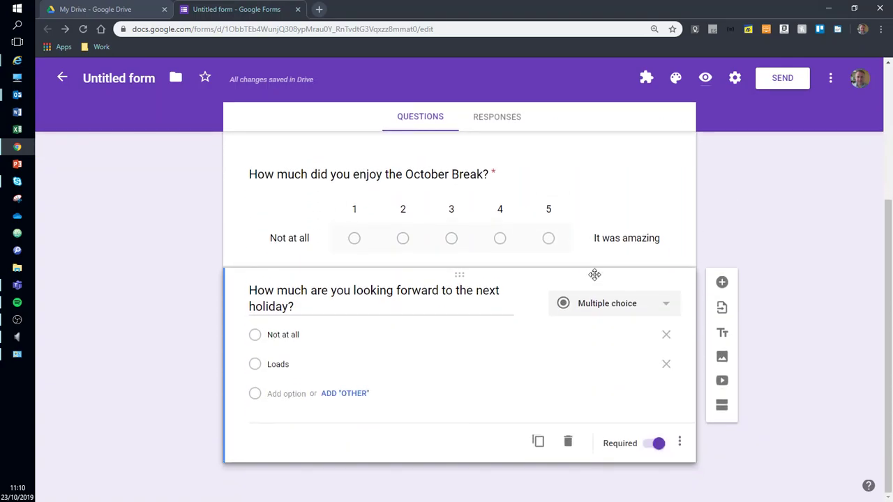
scroll(595, 274, up, 3)
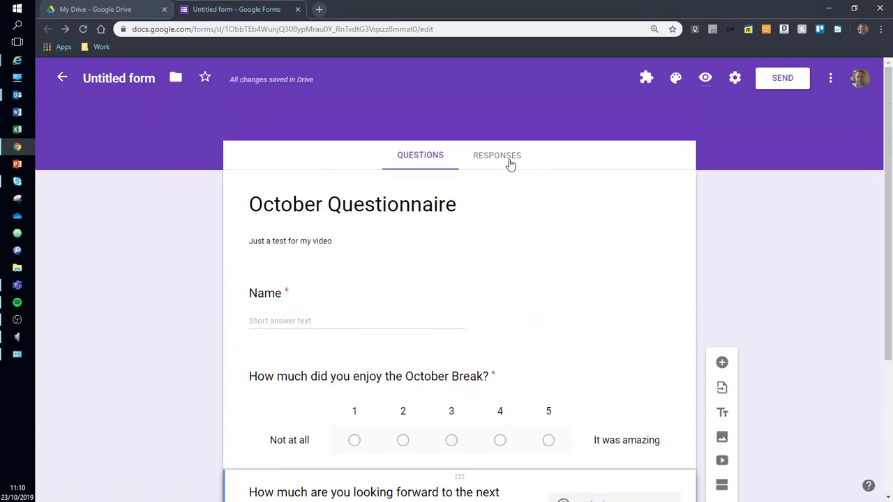
click(510, 162)
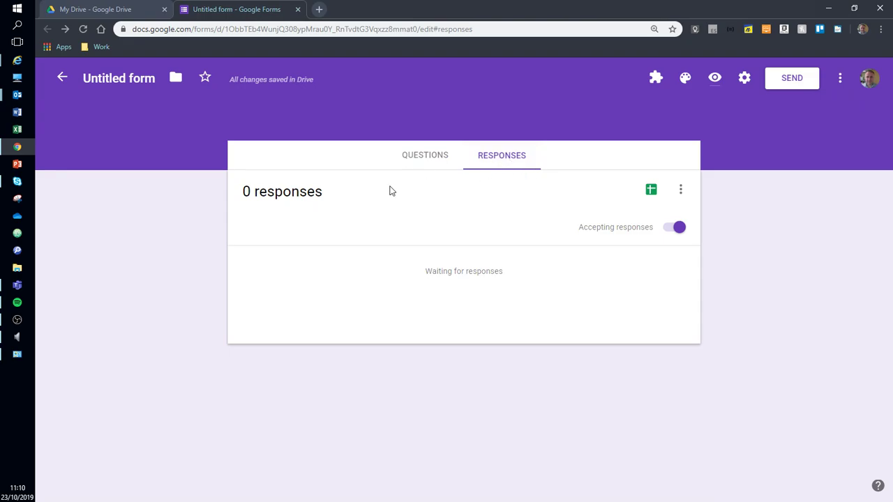
click(435, 160)
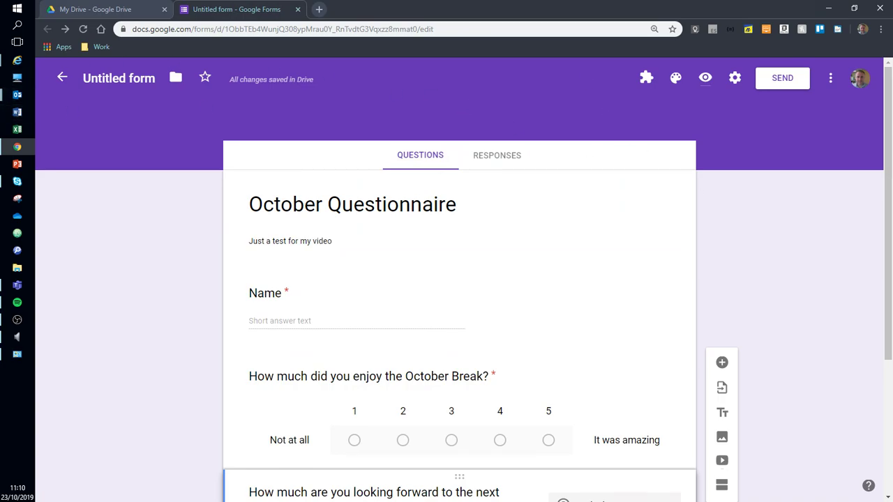
- Switch to the form opened in Internet Explorer and answer the name question with "Mickey Mouse"
mouse_move(18, 94)
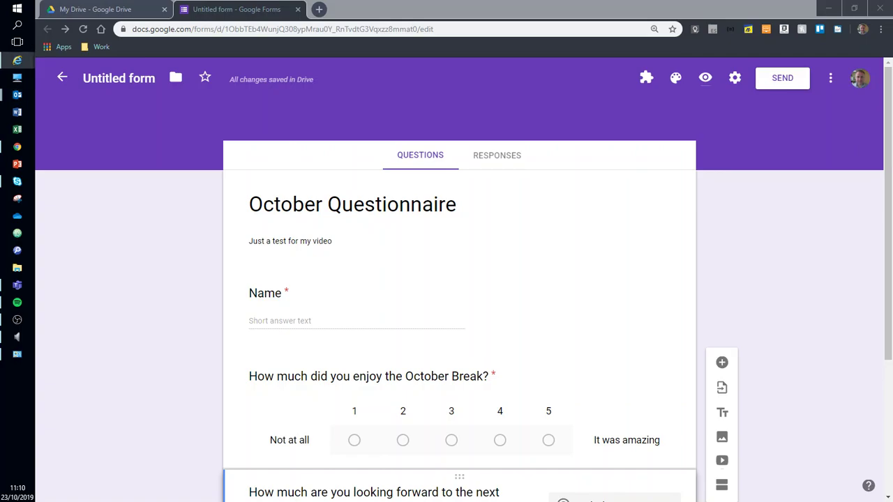
drag(892, 7, 619, 3)
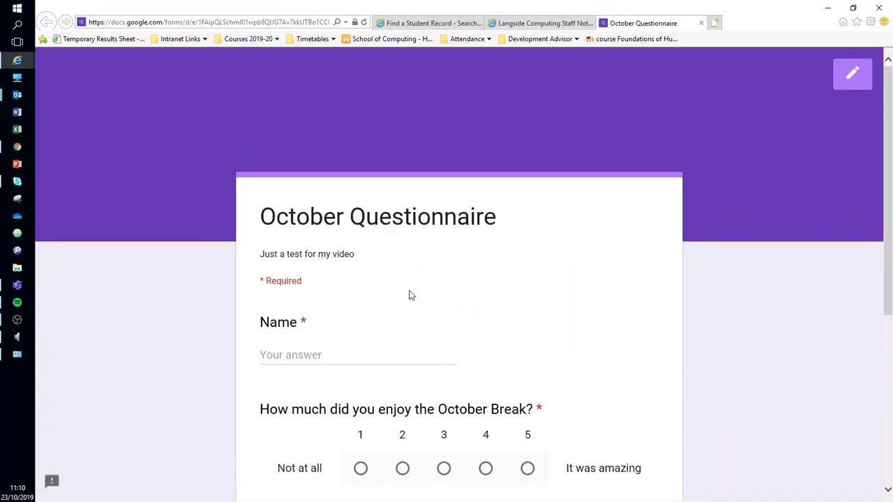
click(350, 352)
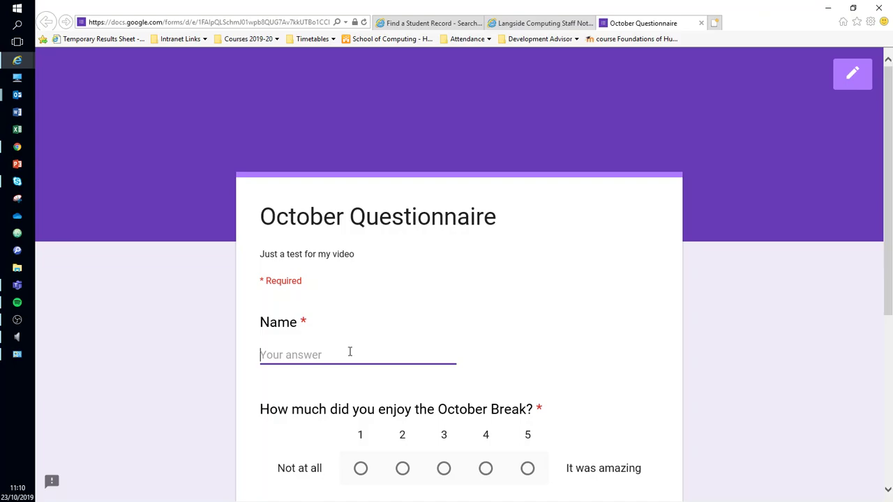
text(Mickey Mou)
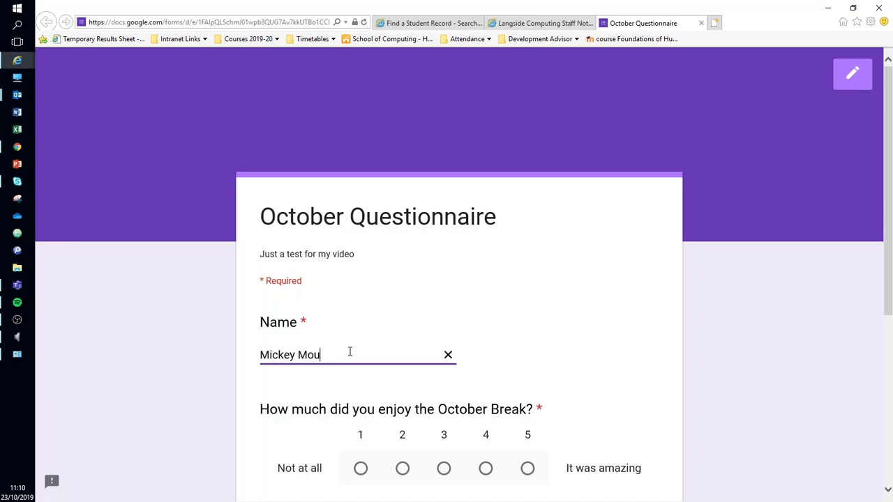
text(se)
- Rate the October Break 5, answer the next holiday question with "Loads", and submit the response
click(528, 468)
scroll(530, 471, down, 4)
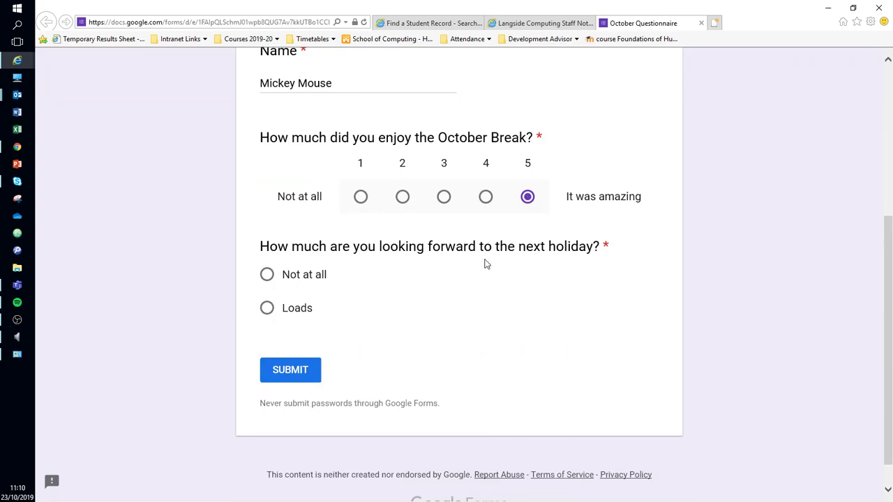
click(266, 309)
click(313, 371)
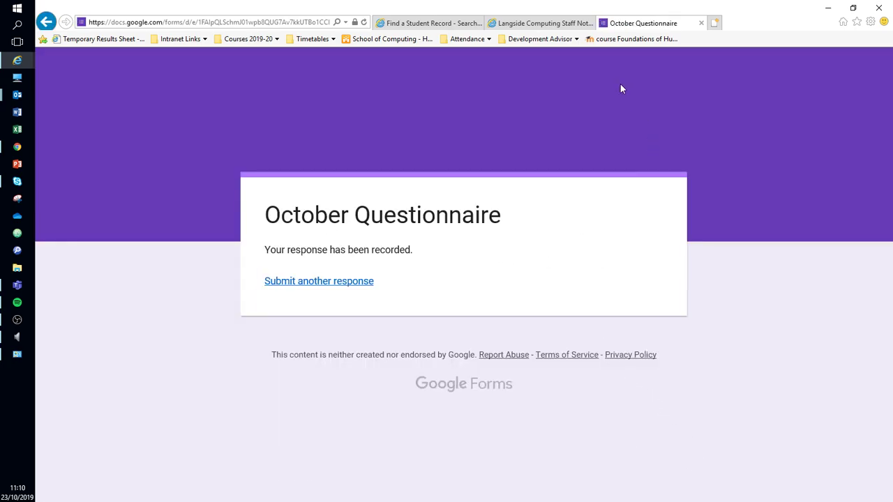
- Switch back to the form editor in Chrome and examine the response summary for all three questions
click(529, 21)
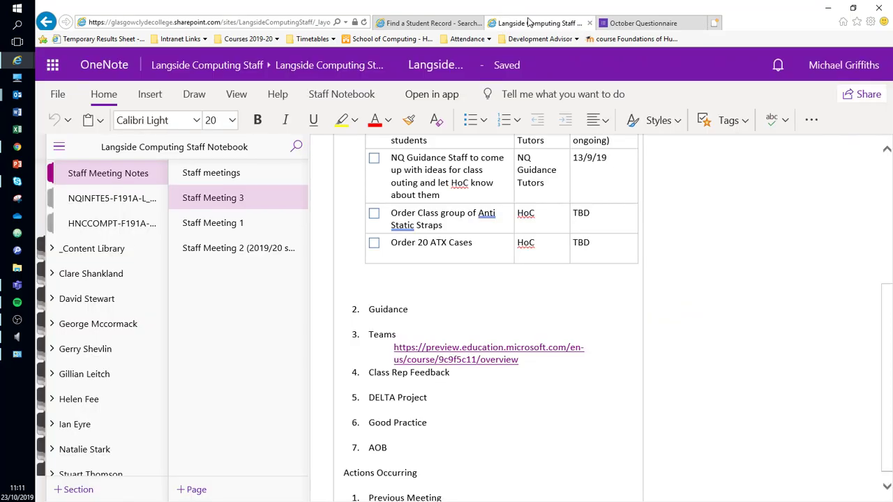
click(633, 22)
drag(492, 3, 892, 391)
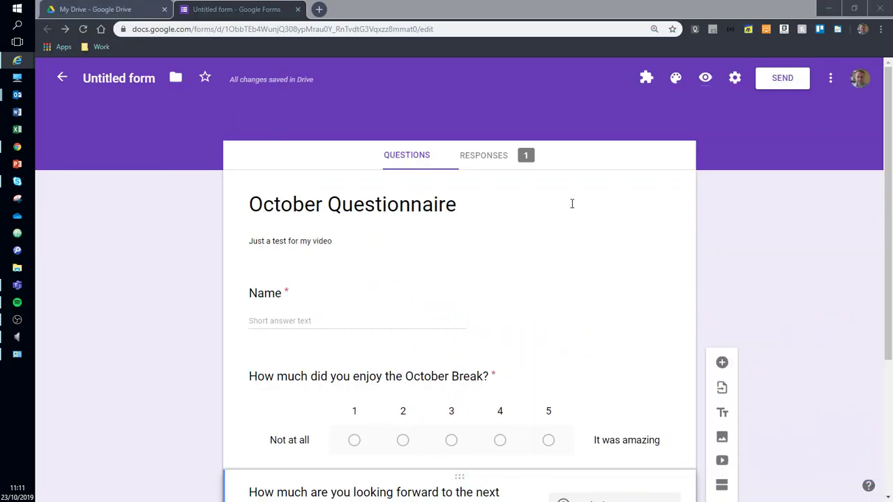
click(480, 159)
scroll(327, 181, down, 3)
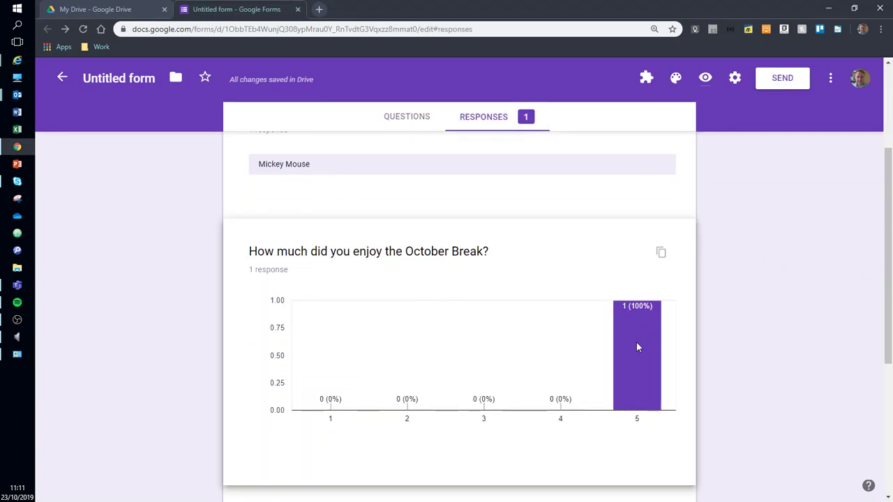
scroll(643, 342, down, 4)
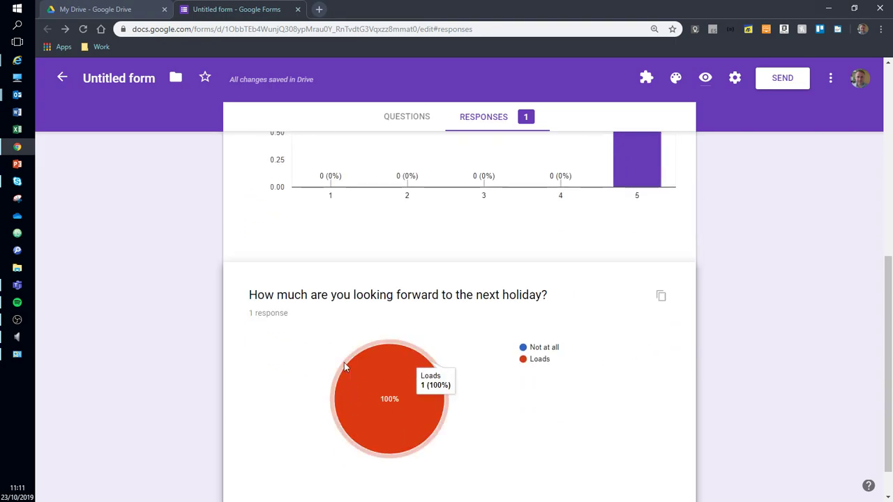
scroll(446, 404, up, 3)
scroll(439, 395, up, 3)
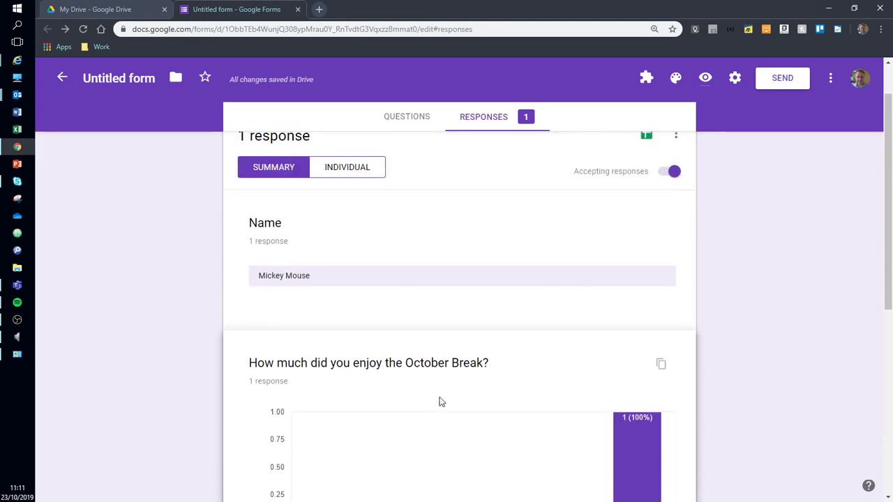
- Examine the updated response summary, comparing the submitted names with the October Break chart
key(alt+Tab)
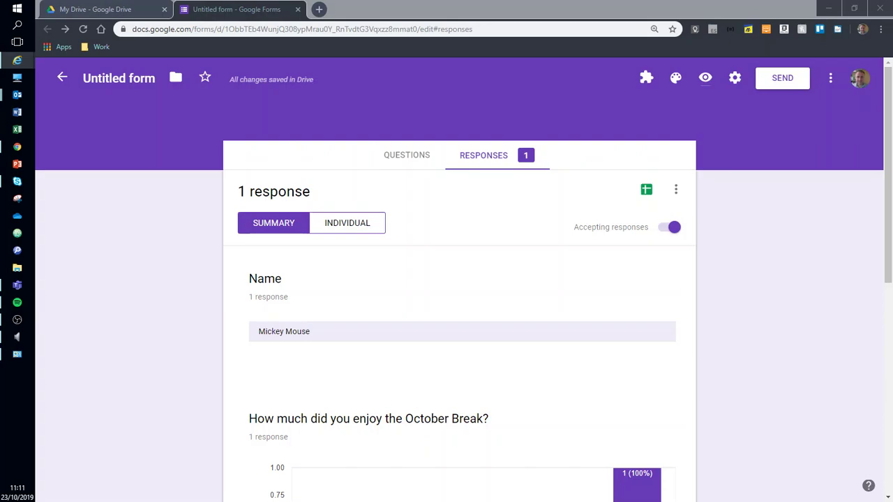
scroll(339, 230, down, 3)
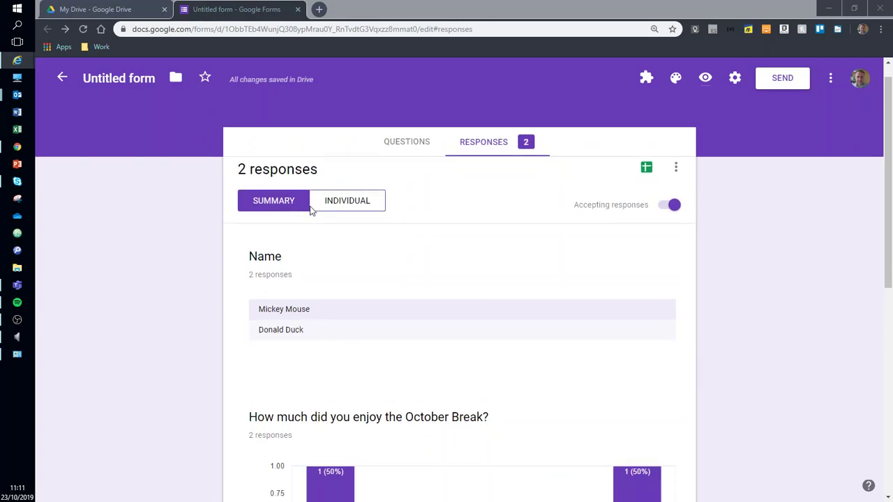
scroll(339, 230, up, 1)
scroll(339, 229, down, 2)
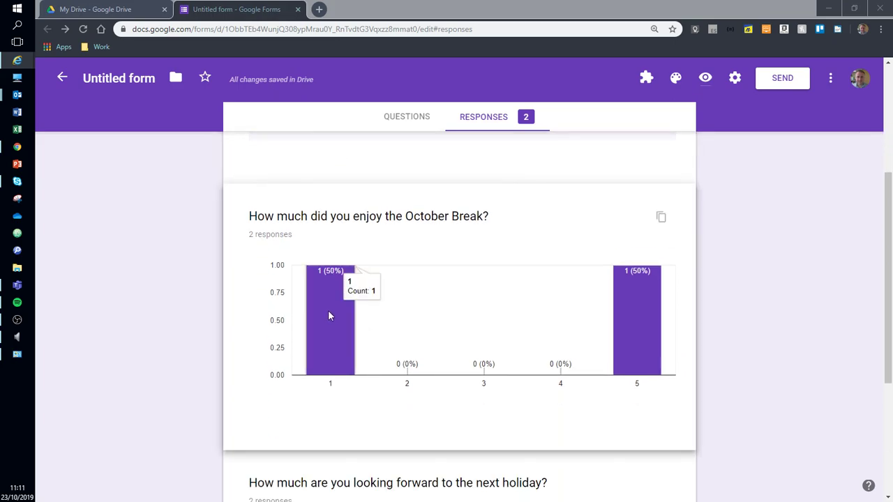
scroll(321, 312, up, 2)
drag(300, 240, 309, 286)
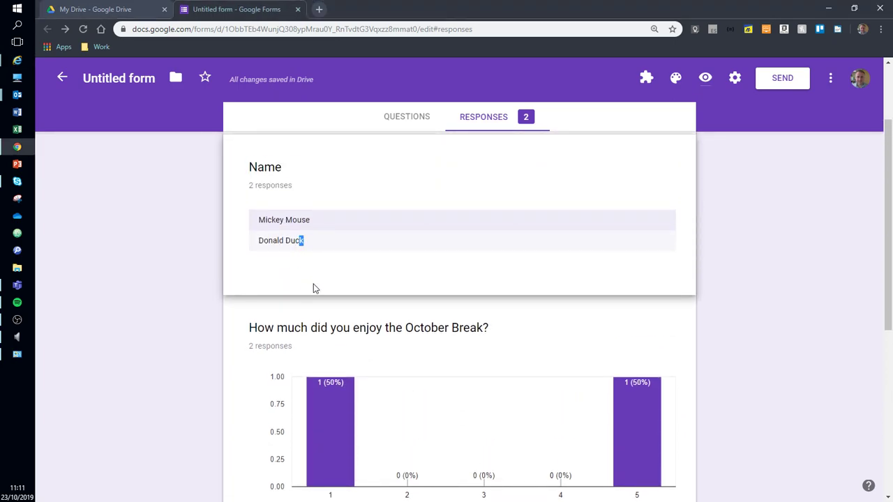
scroll(361, 352, down, 2)
scroll(484, 389, down, 3)
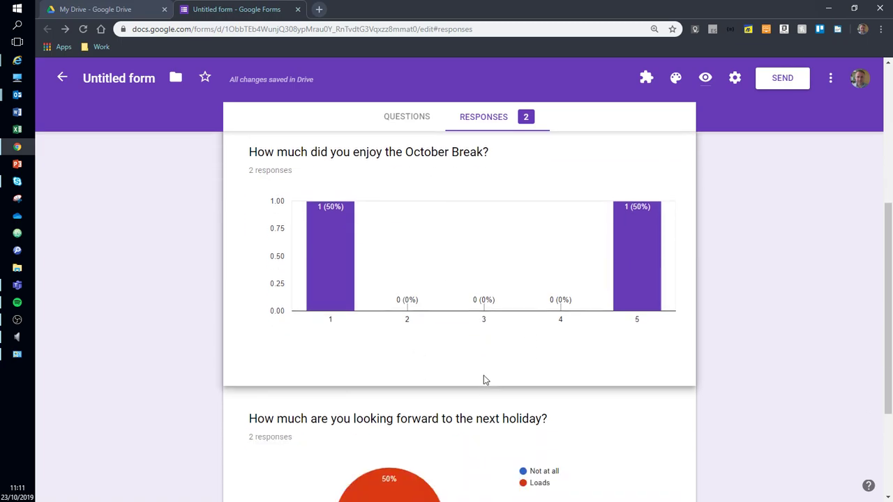
scroll(431, 316, up, 5)
scroll(430, 316, up, 1)
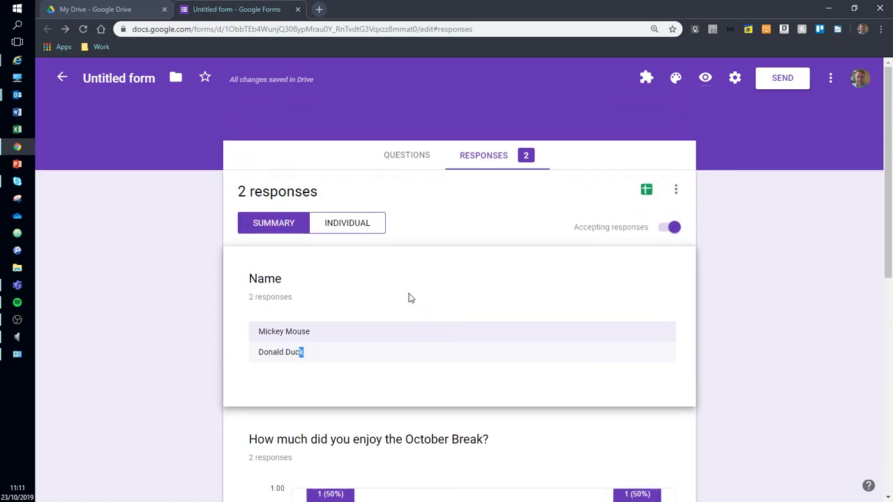
- Copy the response chart for the next holiday question to the clipboard
scroll(327, 273, down, 4)
scroll(384, 373, down, 3)
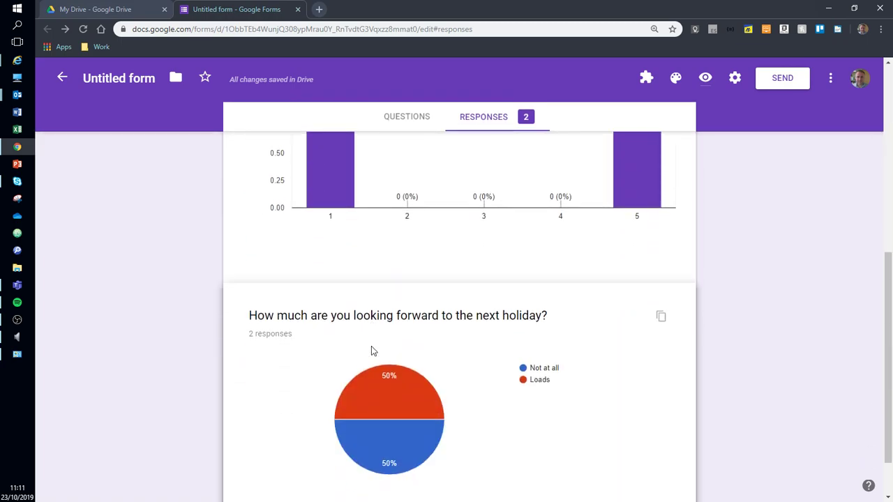
scroll(488, 395, down, 1)
click(658, 258)
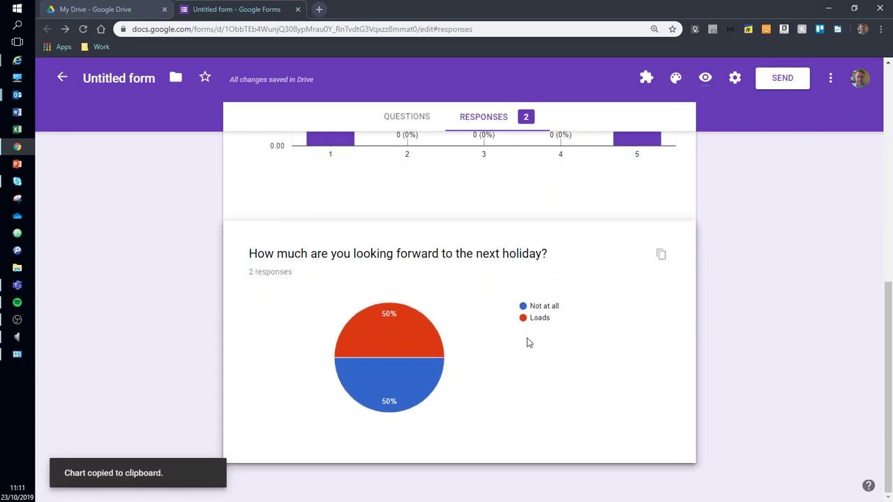
- Examine the answers in each individual response, going from the first respondent to the second
scroll(526, 341, up, 4)
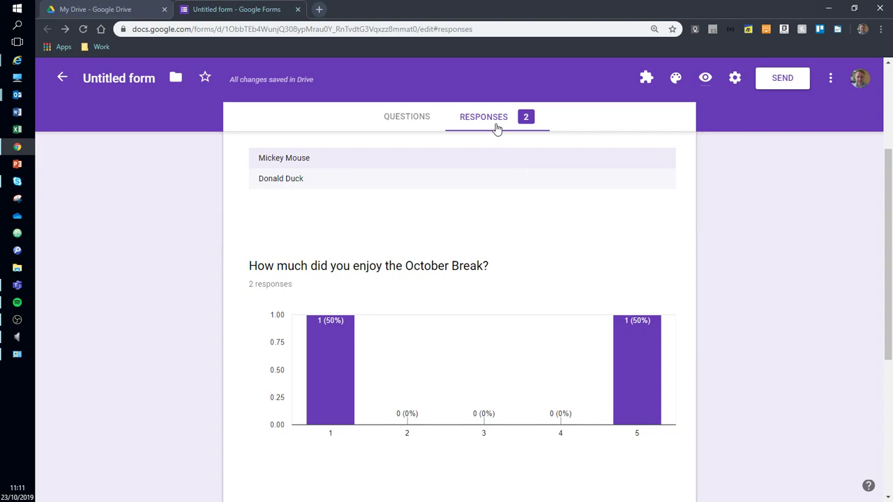
scroll(516, 182, up, 3)
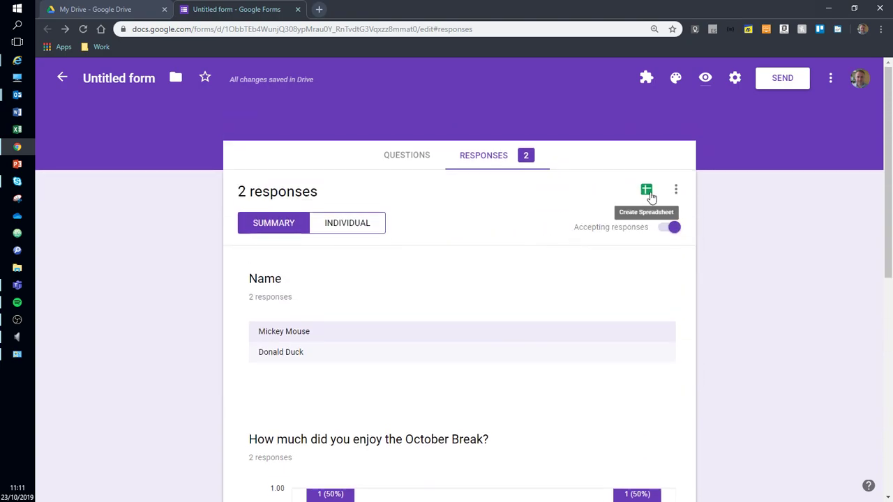
click(340, 223)
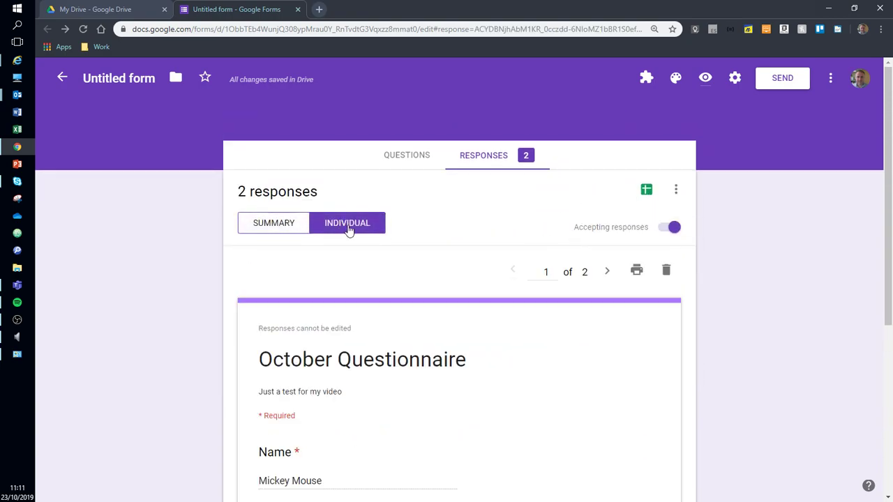
scroll(393, 283, down, 3)
scroll(298, 258, down, 1)
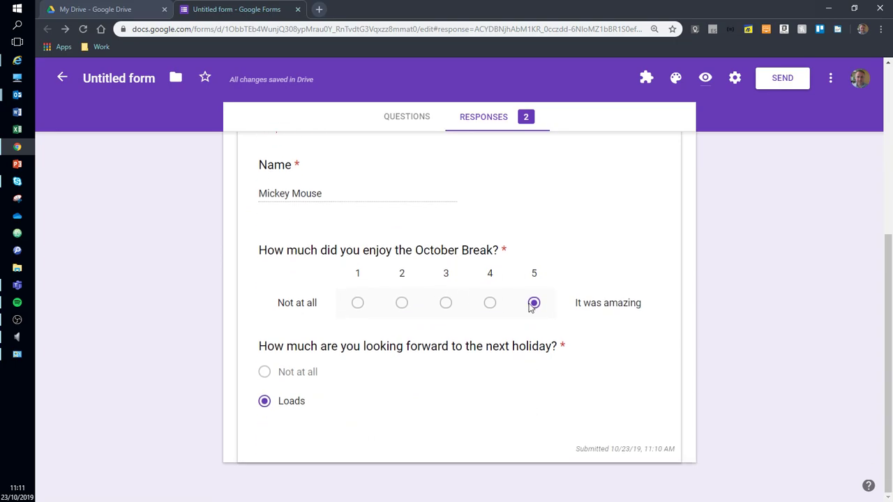
scroll(535, 307, up, 5)
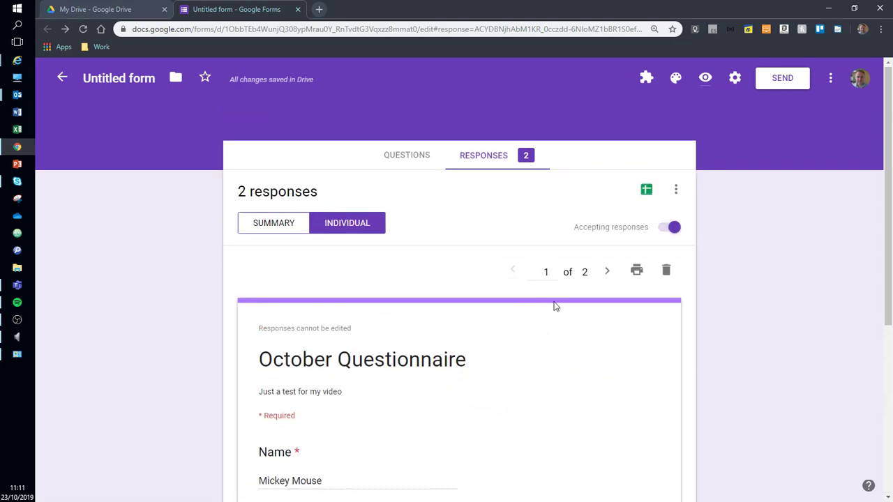
click(607, 271)
scroll(537, 313, down, 3)
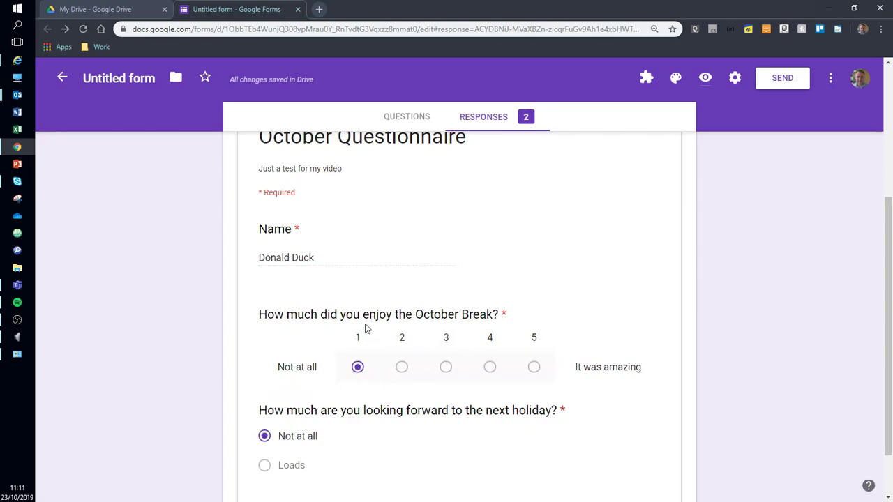
scroll(551, 303, up, 3)
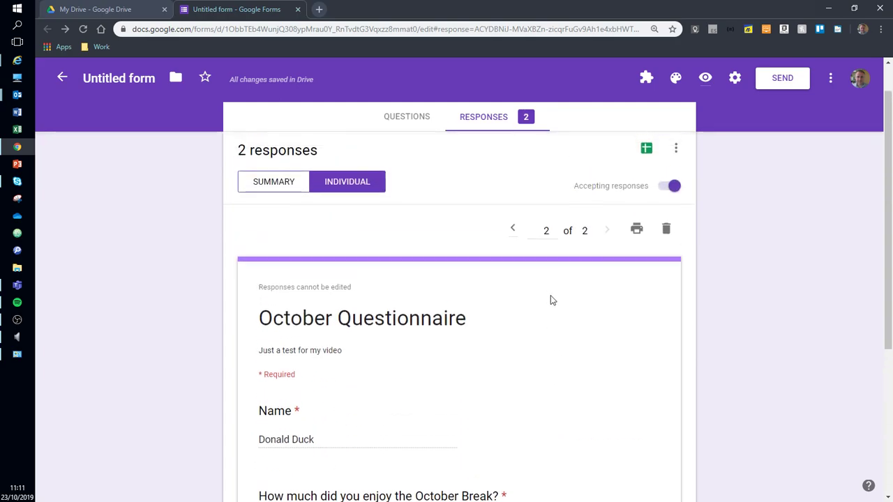
- Download the form's responses as a CSV file and open the Untitled form spreadsheet from the zip archive in Excel
click(676, 191)
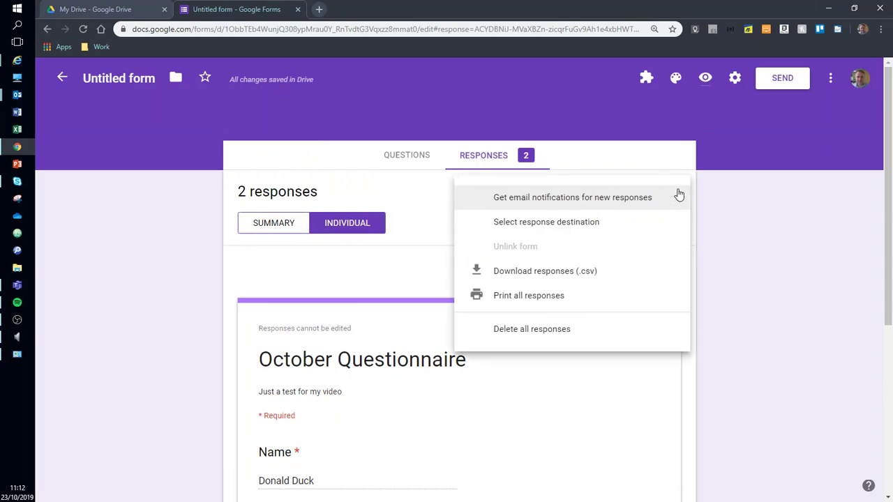
click(543, 273)
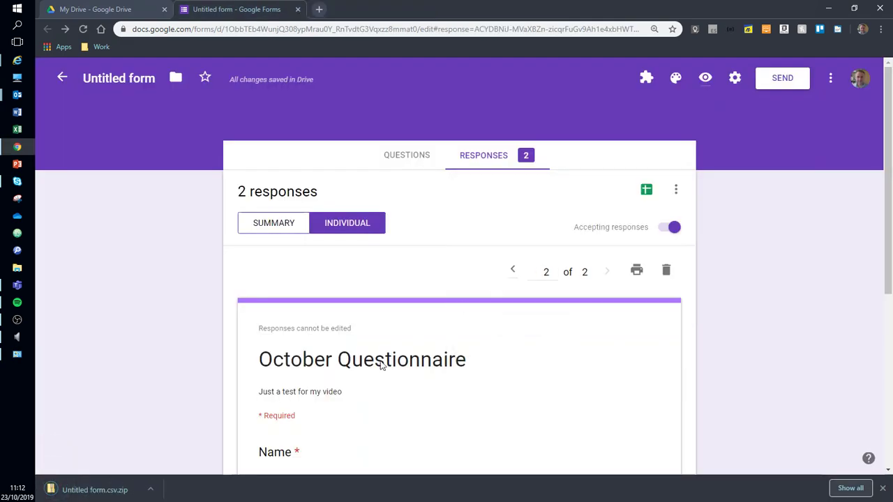
click(130, 492)
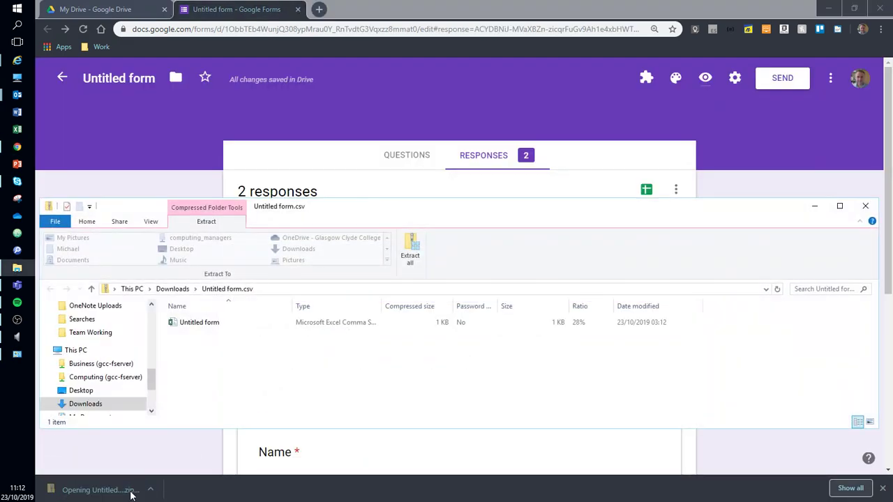
double_click(206, 323)
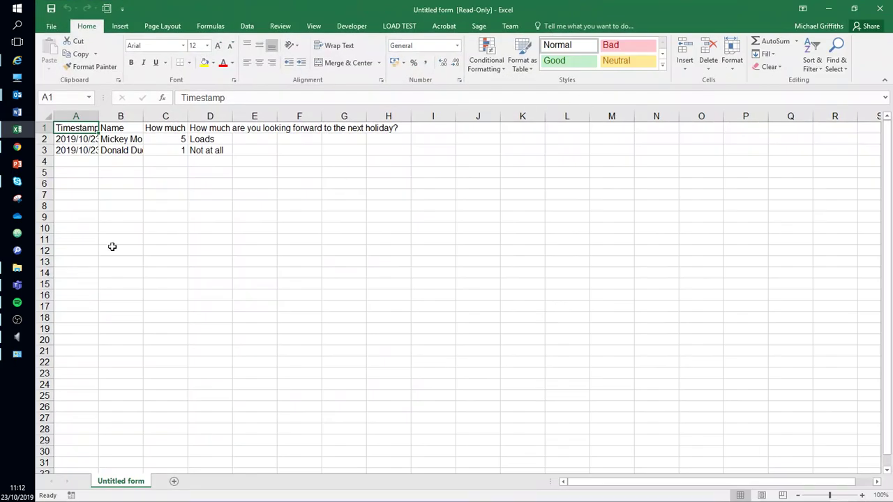
- Widen columns B and C so the names and the October Break question header fit
drag(143, 116, 413, 116)
click(253, 227)
click(286, 217)
click(379, 128)
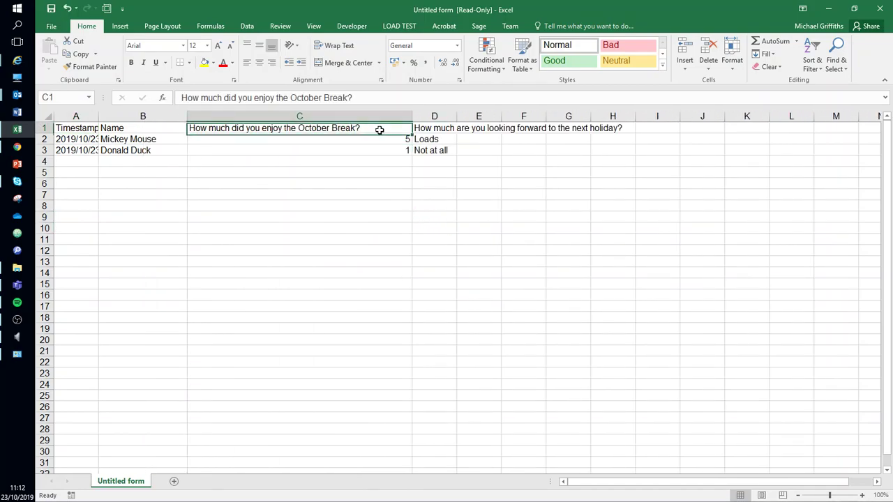
- Add filters to the header row and exclude the value 5 from the October Break question column
click(813, 56)
click(853, 122)
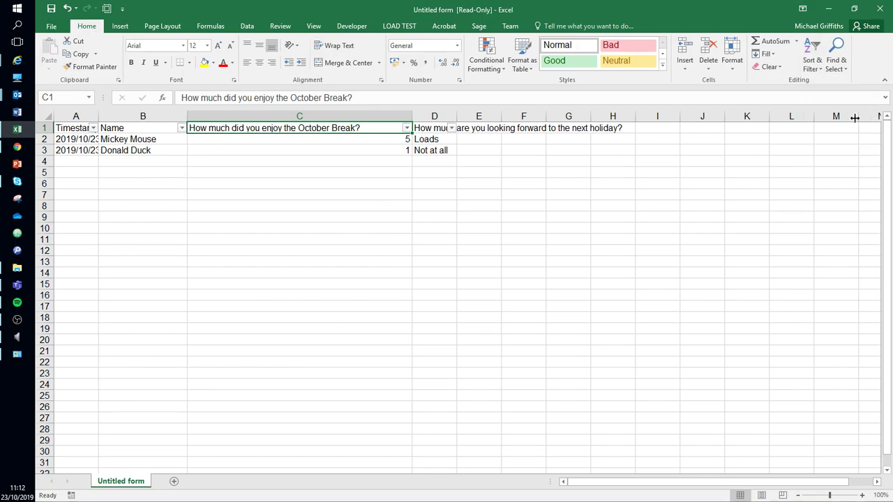
click(406, 128)
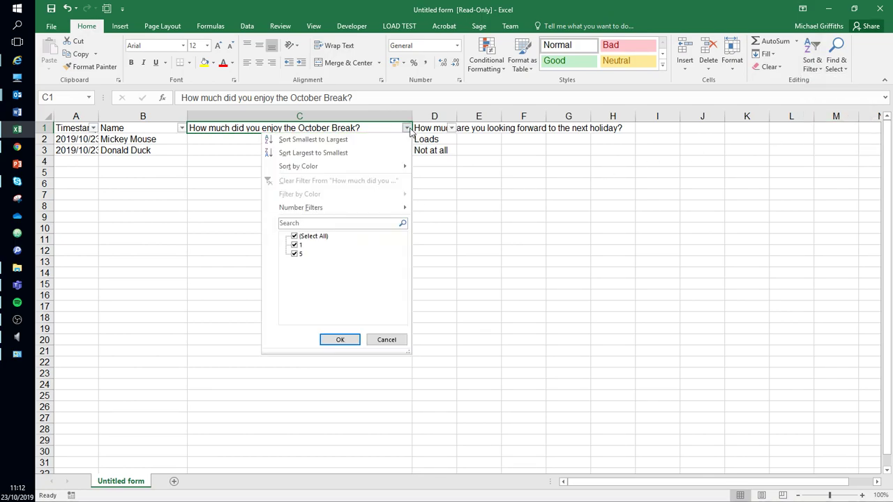
click(295, 253)
click(343, 340)
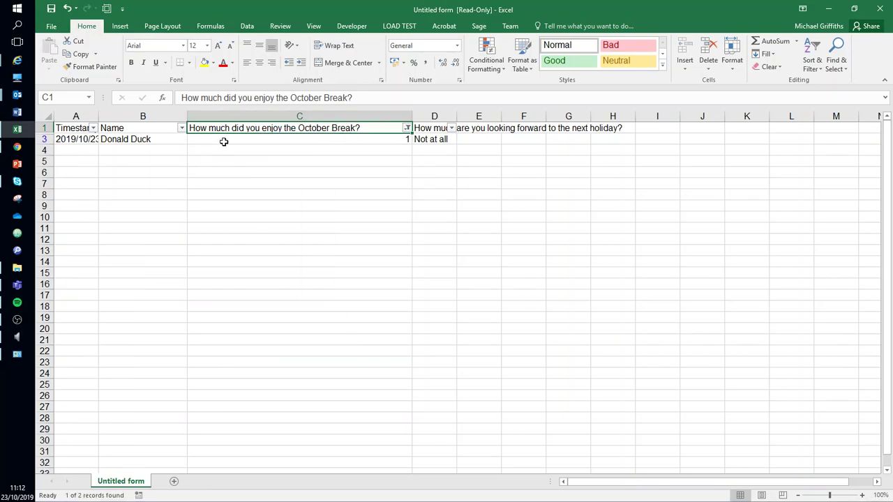
- Widen column D for the next holiday question and return to the form's responses in Chrome
drag(457, 116, 555, 116)
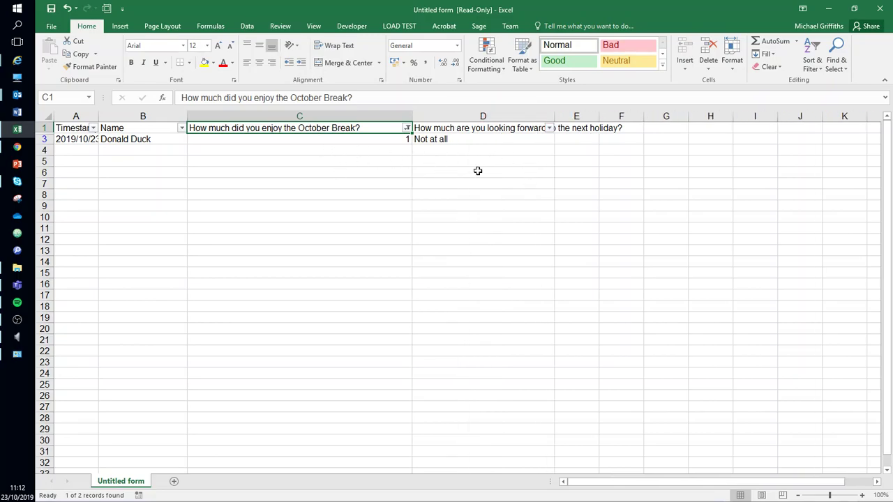
click(828, 8)
click(569, 14)
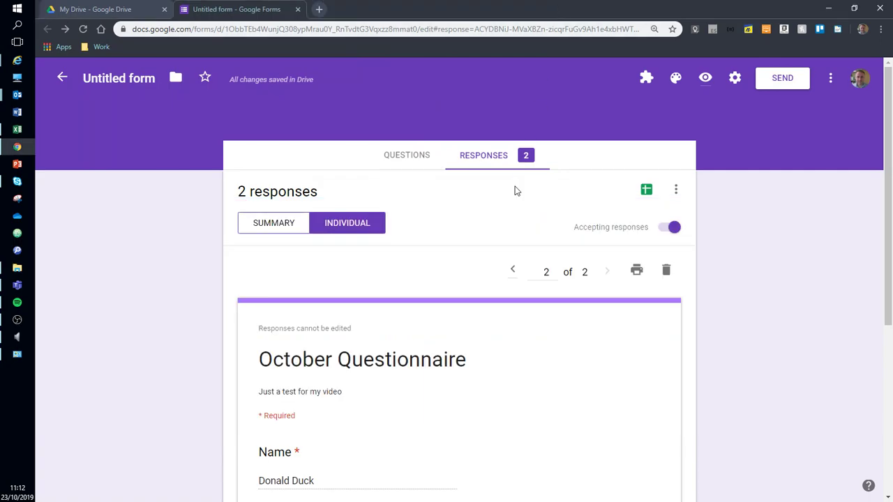
- In the form's questions, enable Go to section based on answer for the multiple-choice question about the next holiday
click(416, 167)
scroll(422, 265, down, 3)
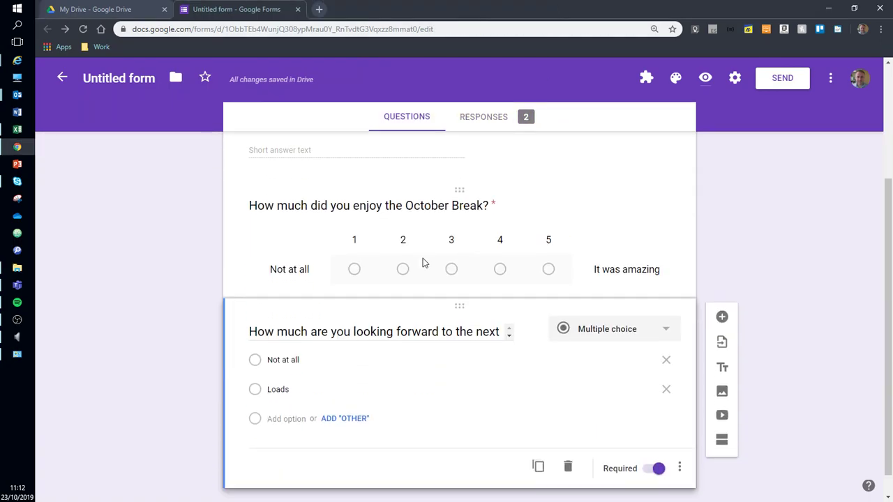
scroll(422, 263, down, 1)
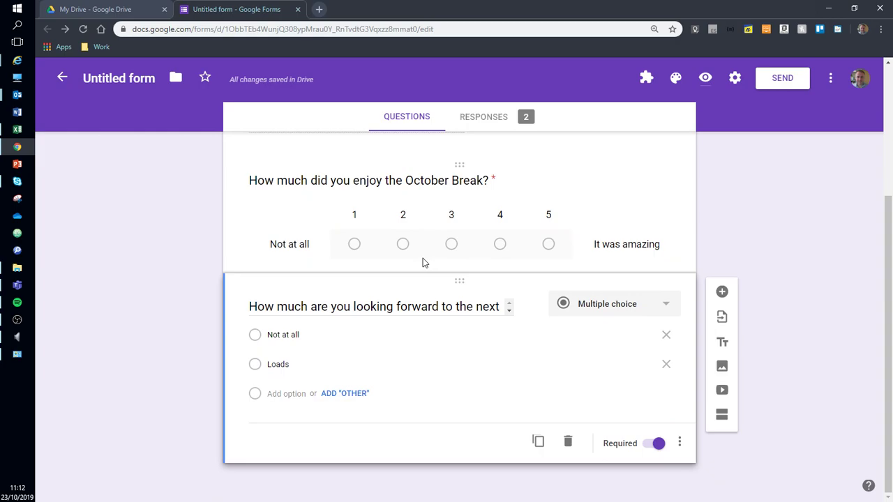
click(499, 338)
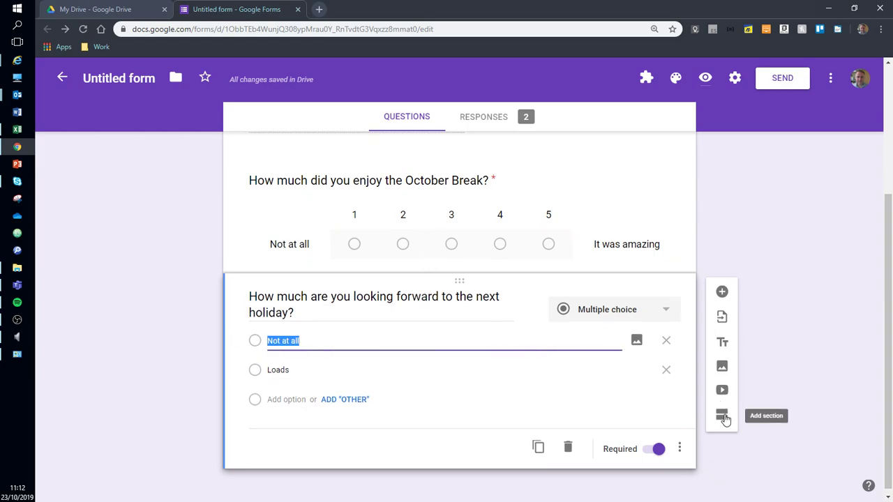
click(466, 339)
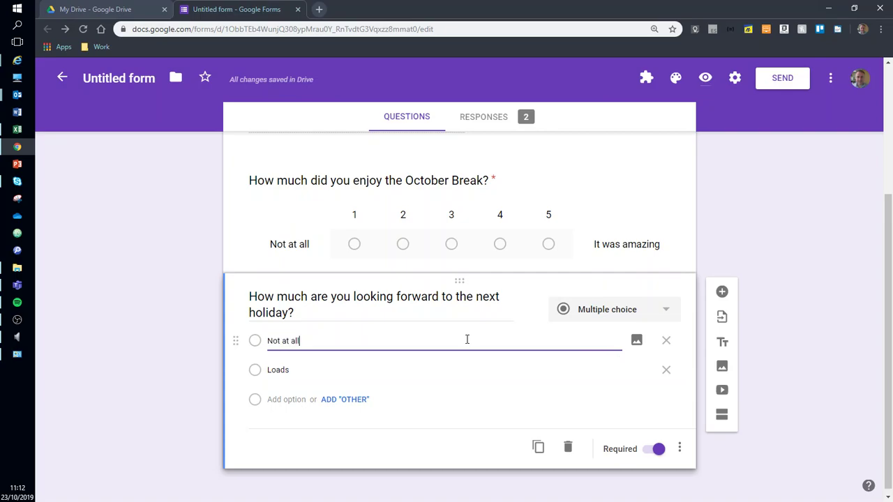
click(680, 450)
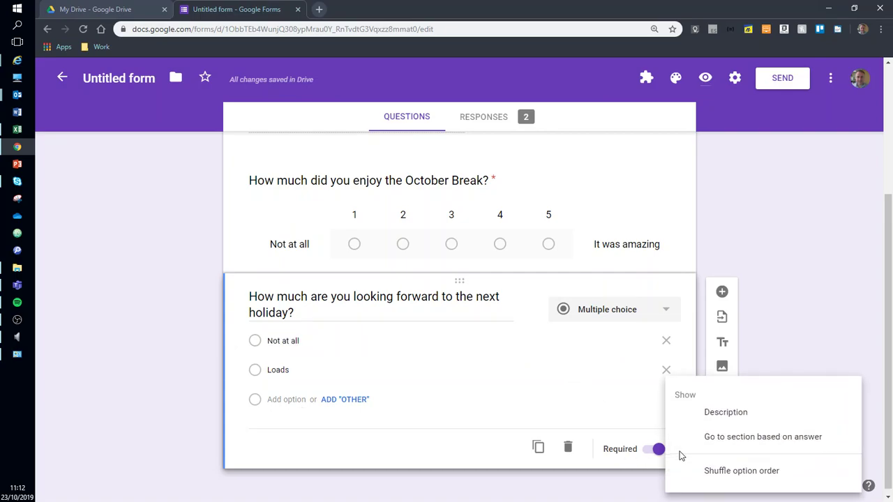
click(592, 412)
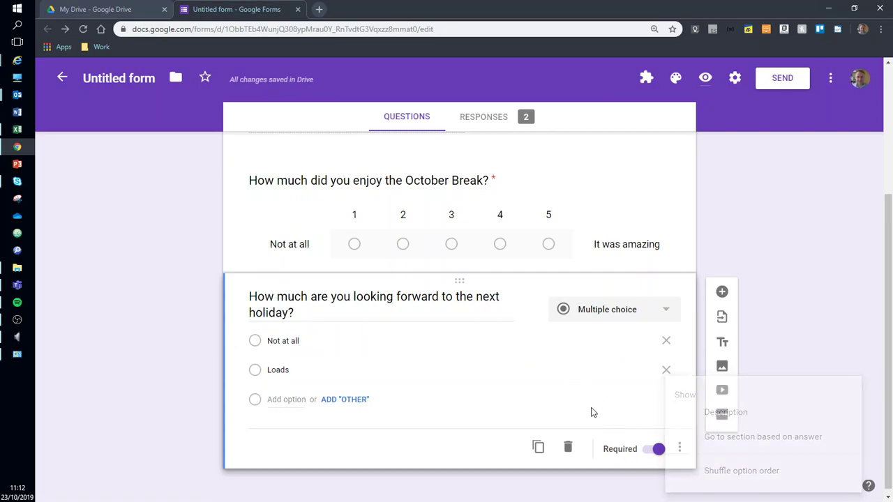
click(680, 449)
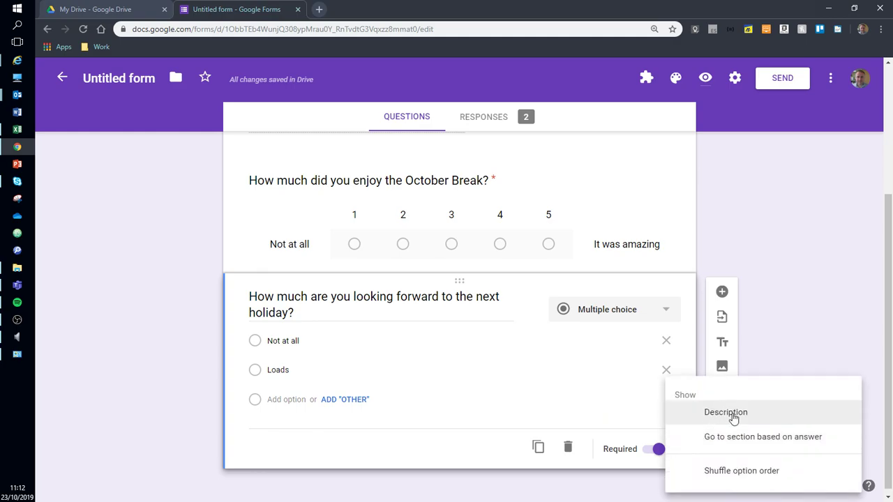
click(753, 447)
click(271, 368)
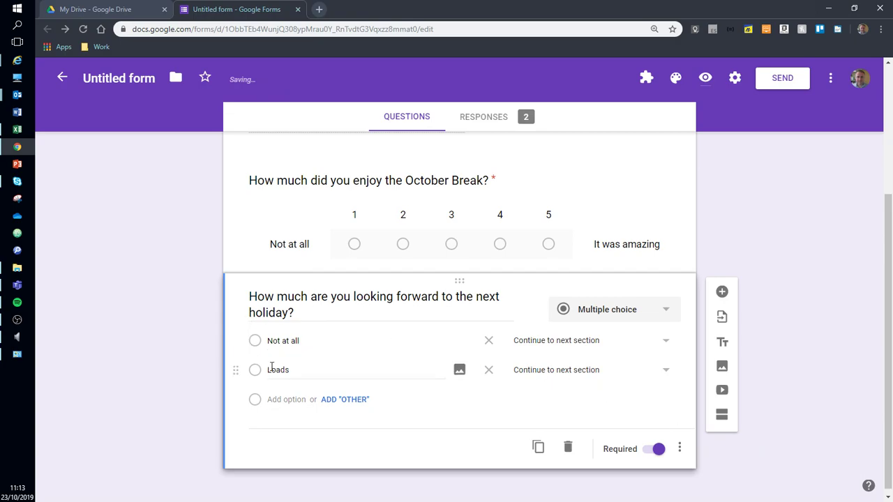
- Set the Loads answer to Submit form and keep the Not at all answer on Continue to next section
click(566, 374)
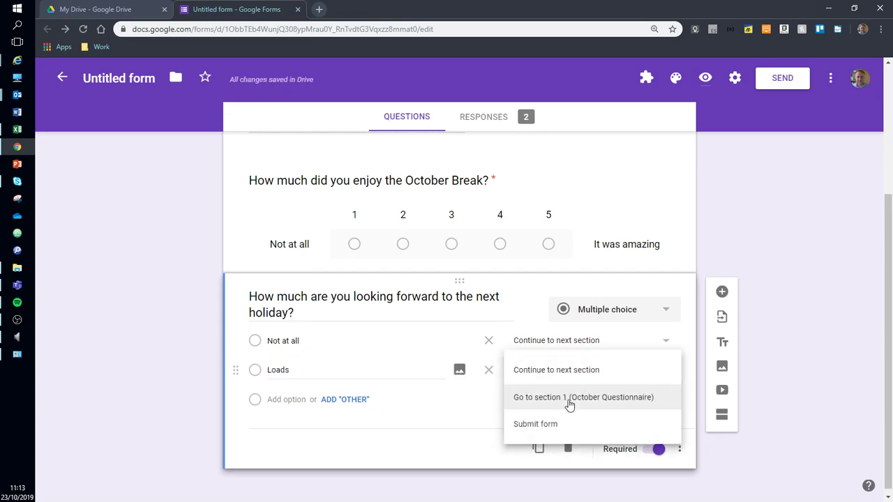
click(570, 426)
click(574, 342)
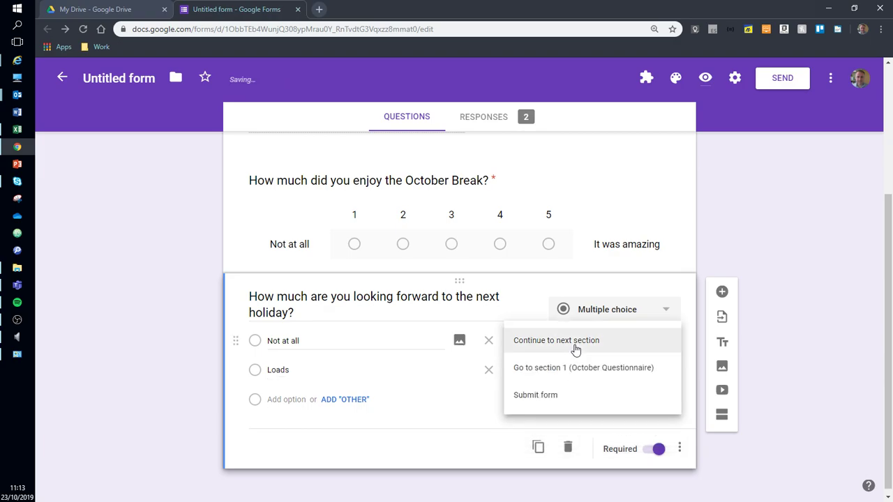
click(754, 385)
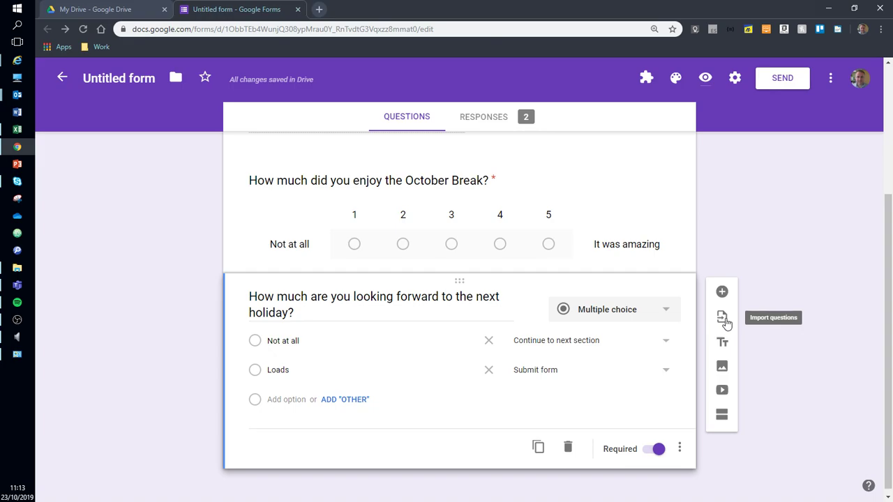
- Add a new section after the next holiday question and title it "Bad Holiday"
click(722, 417)
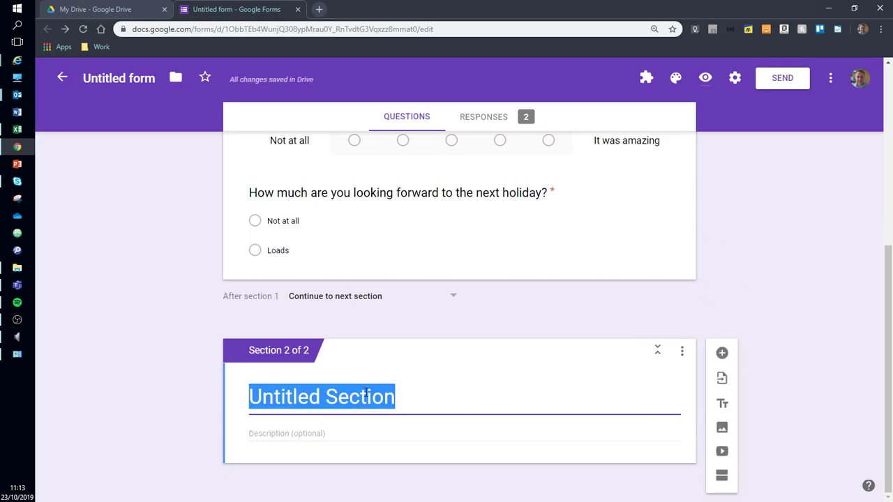
text(Bad Ho)
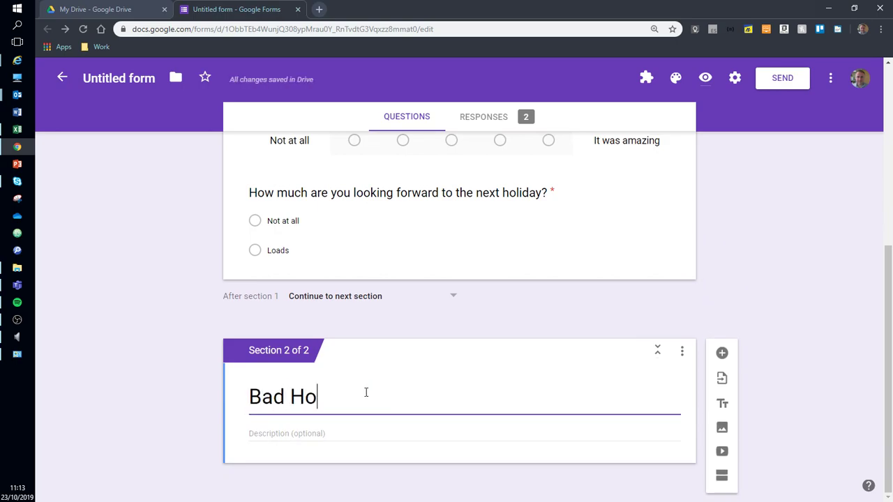
text(liday)
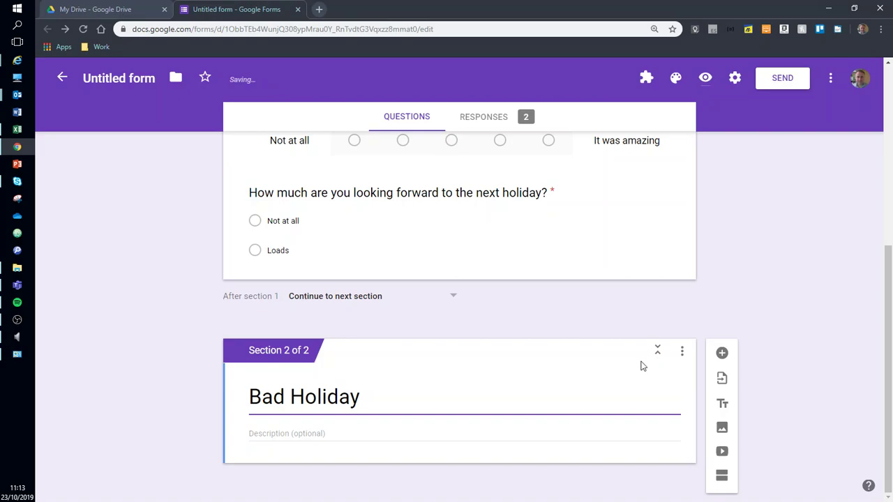
- Add the question "What was the reason for your bad holiday?" to the Bad Holiday section with the Checkboxes type
click(732, 357)
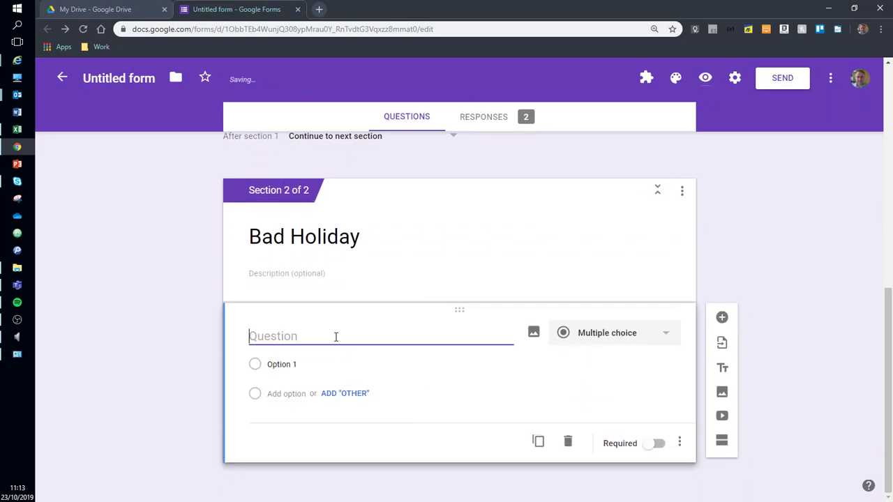
text(What )
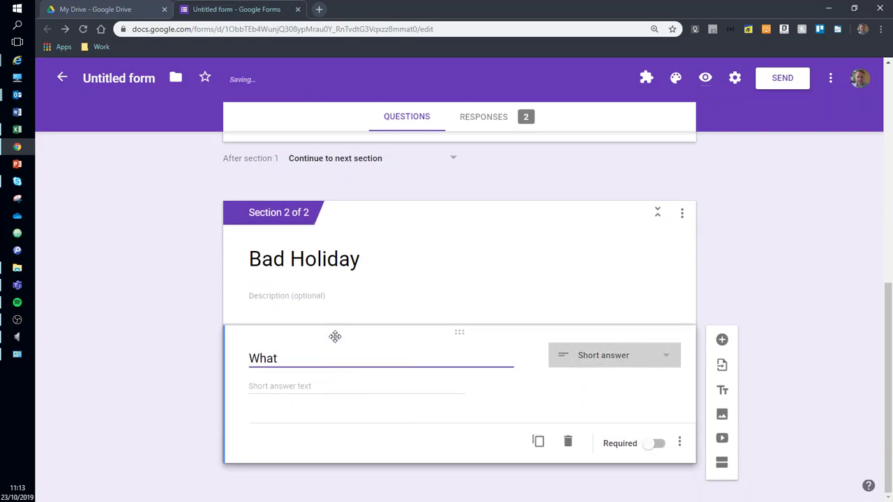
text(was the r)
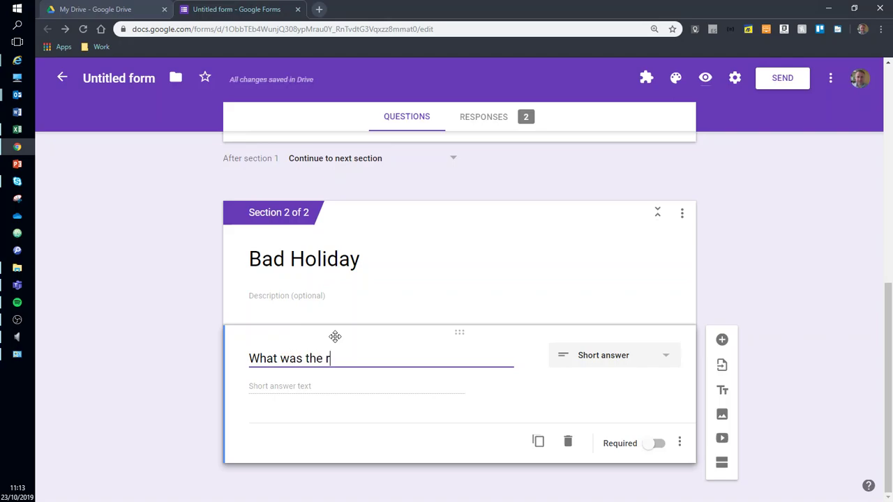
text(eason for your bad holiday?)
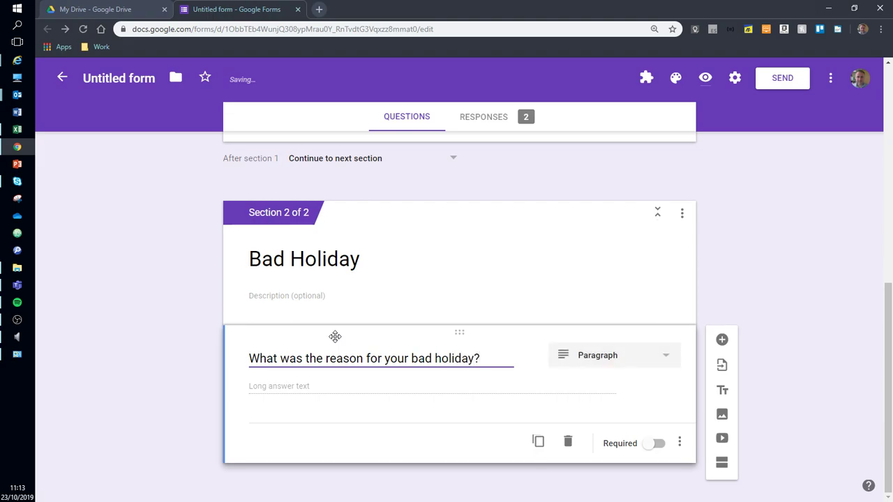
click(645, 357)
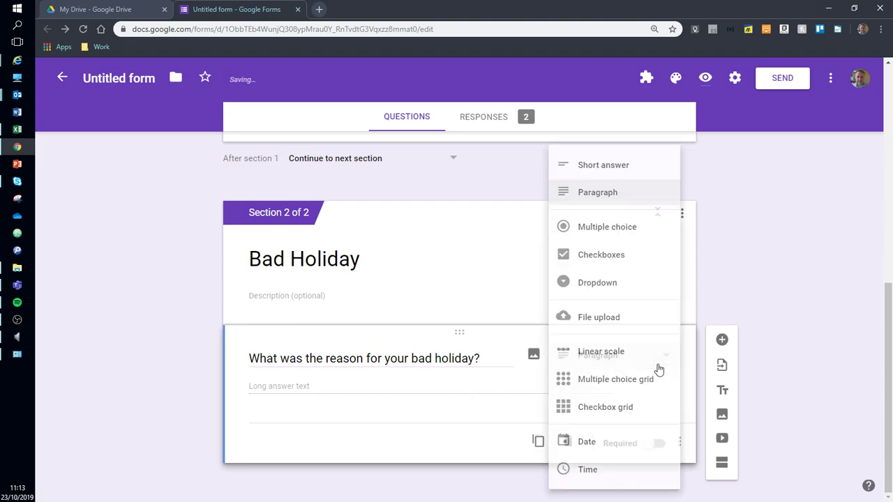
click(623, 259)
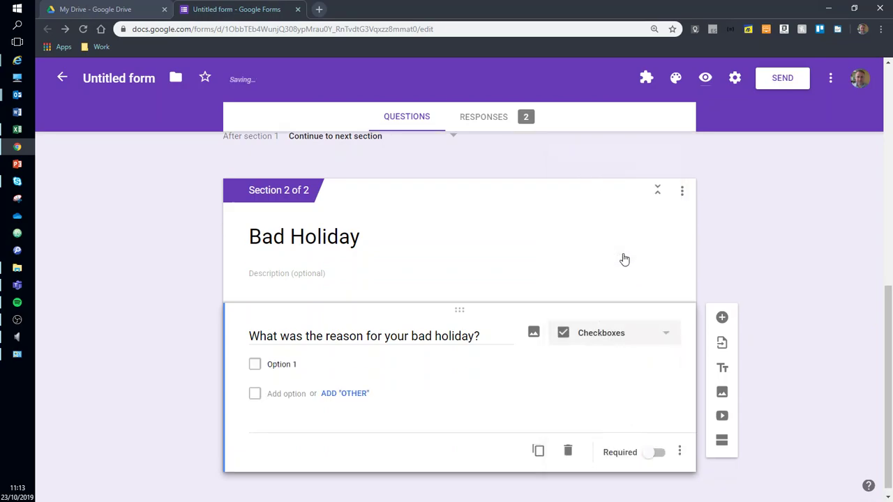
- Give the bad holiday question the options "Bad Weather" and "Really Bad Weather", plus an Other option
click(278, 366)
text(Bad Wer)
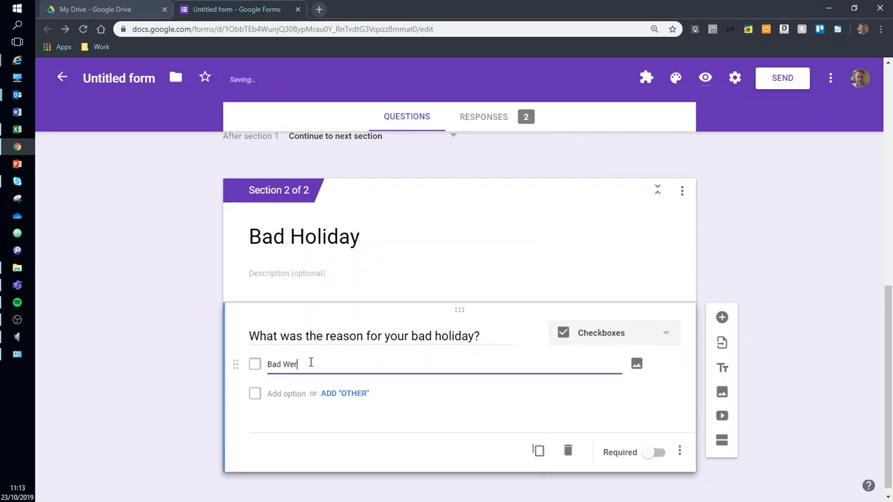
text(ther)
click(286, 394)
text(Rea)
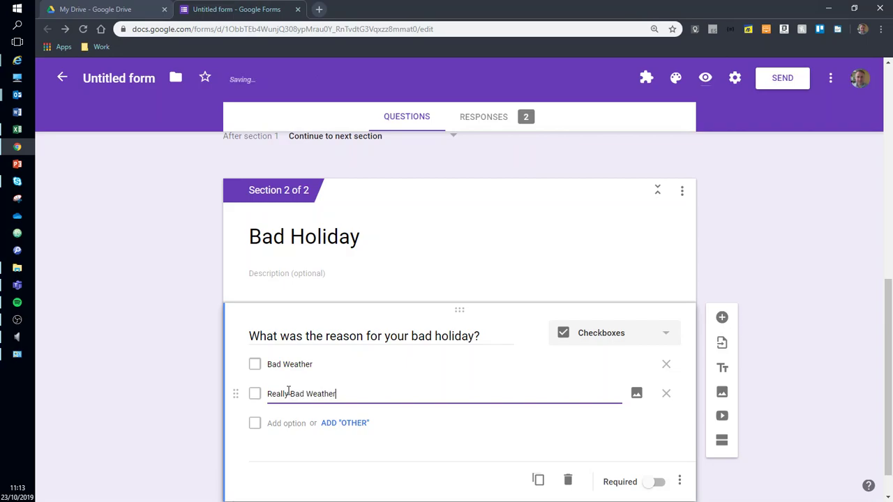
click(252, 425)
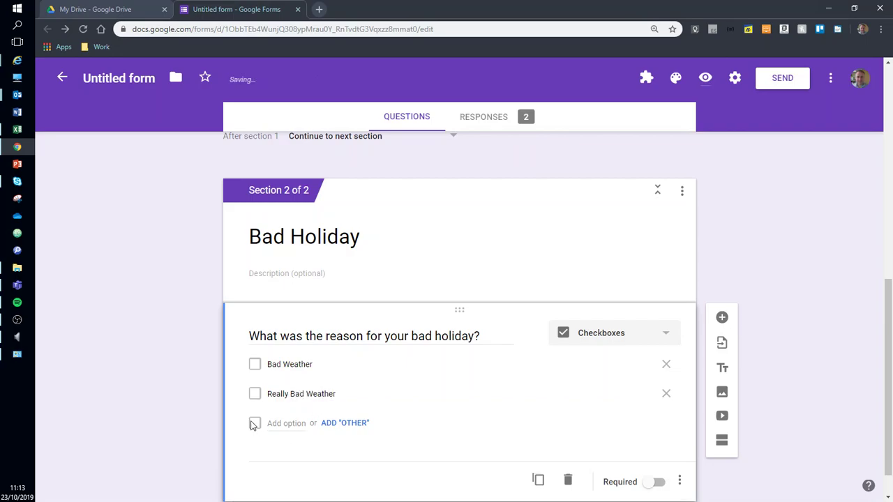
click(349, 423)
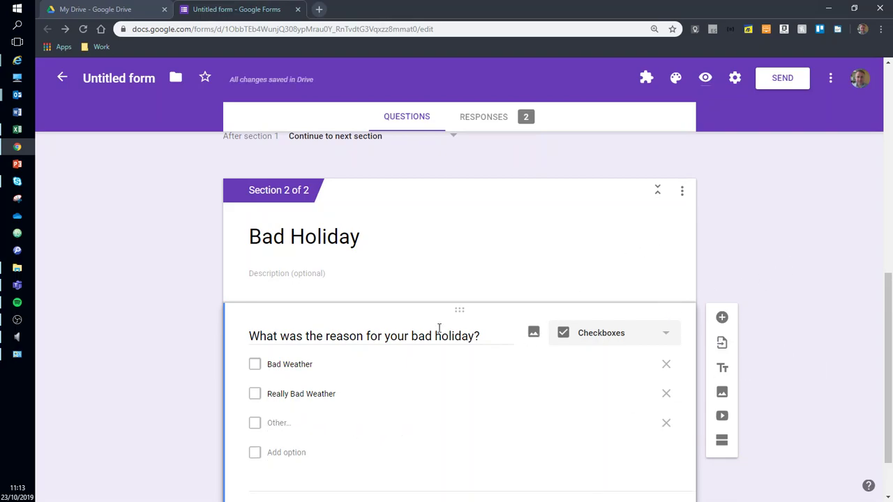
- Change the Bad Holiday section's checkbox question to "Why are you dreading the next holiday?"
scroll(416, 331, up, 4)
click(412, 333)
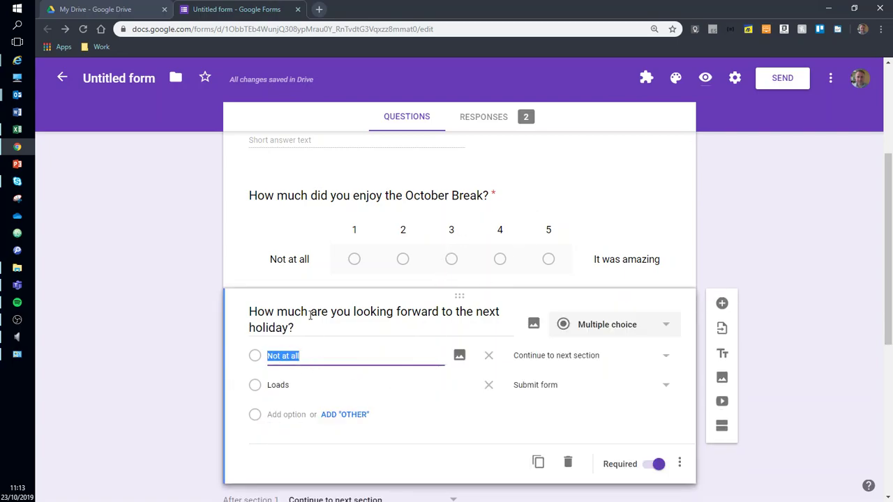
scroll(344, 358, up, 3)
scroll(346, 358, down, 2)
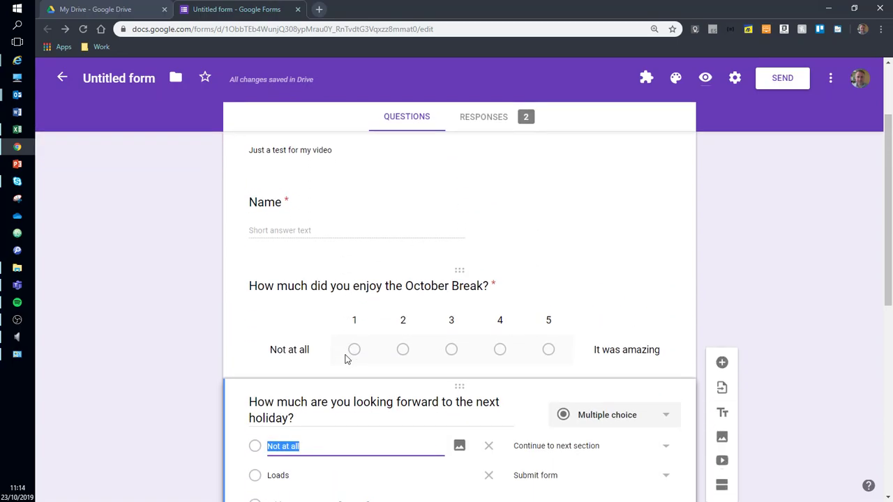
scroll(347, 356, down, 2)
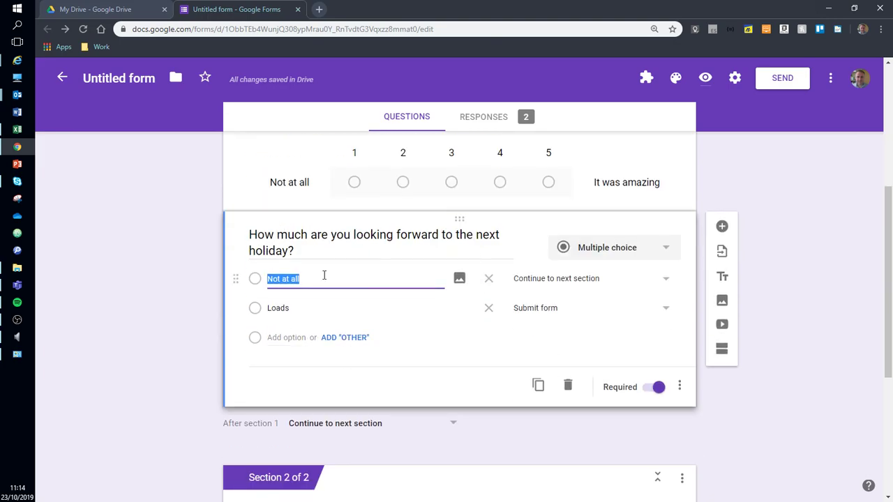
scroll(379, 369, down, 3)
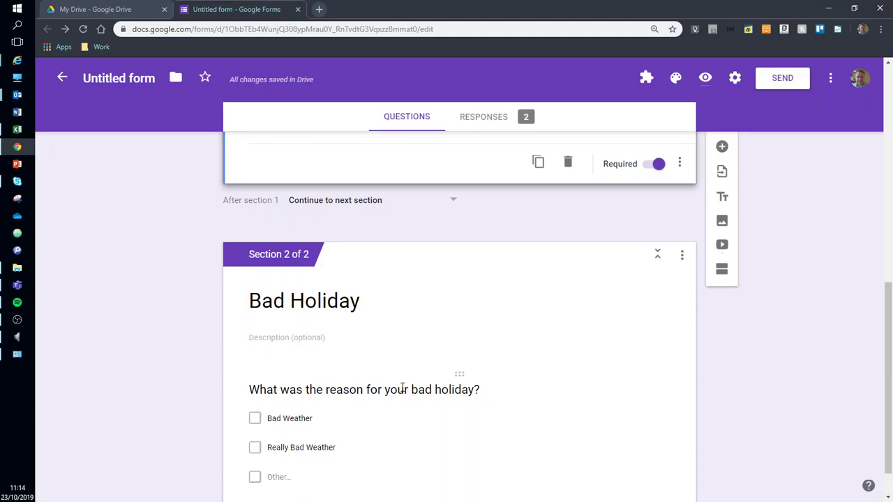
click(404, 388)
click(365, 344)
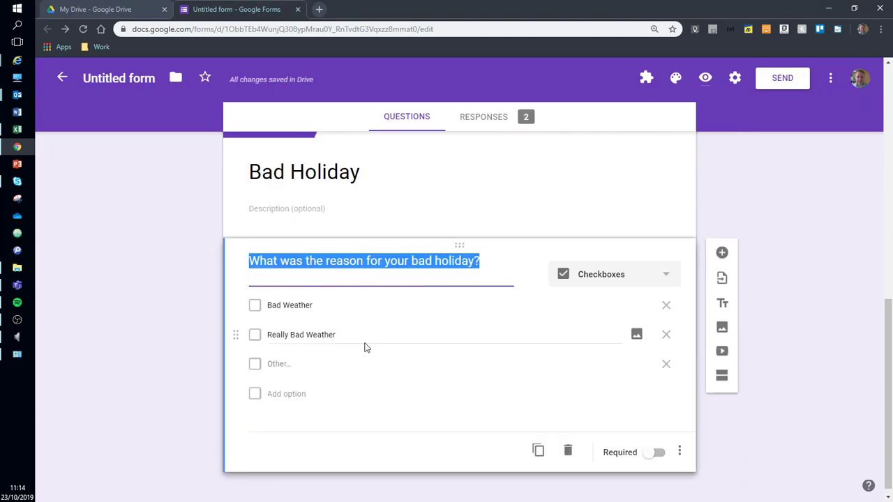
text(W)
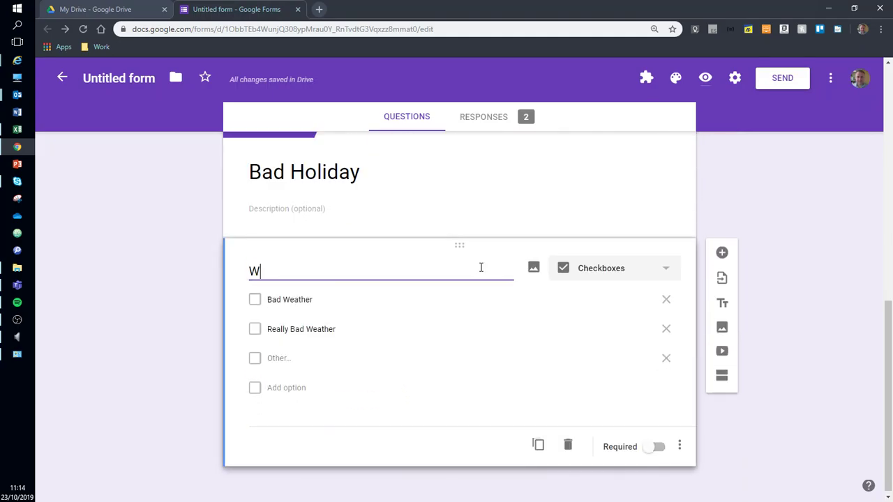
text(hy are you dreading the next holiday?)
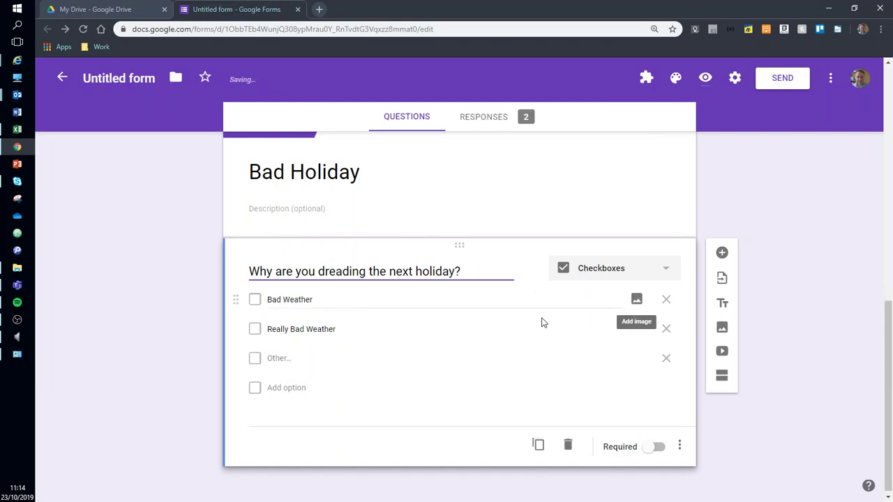
- Route the Not at all answer of the next holiday question to section 2 (Bad Holiday)
scroll(552, 367, up, 5)
click(508, 332)
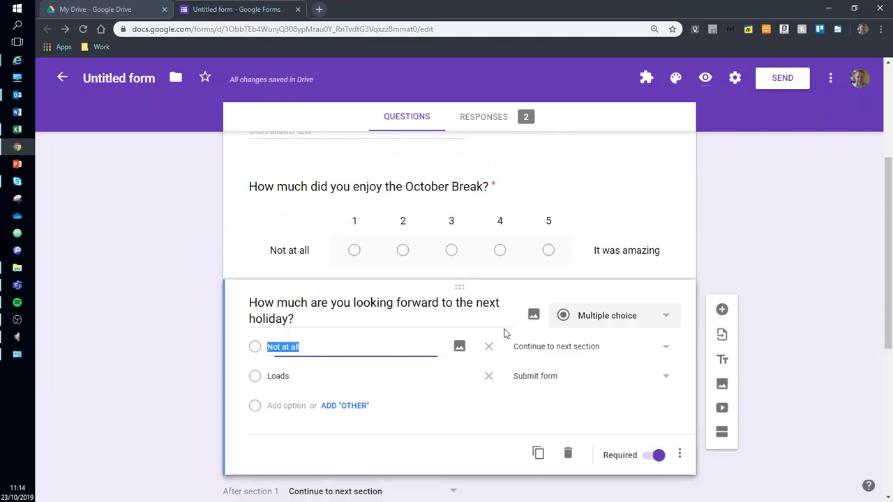
click(591, 351)
click(591, 390)
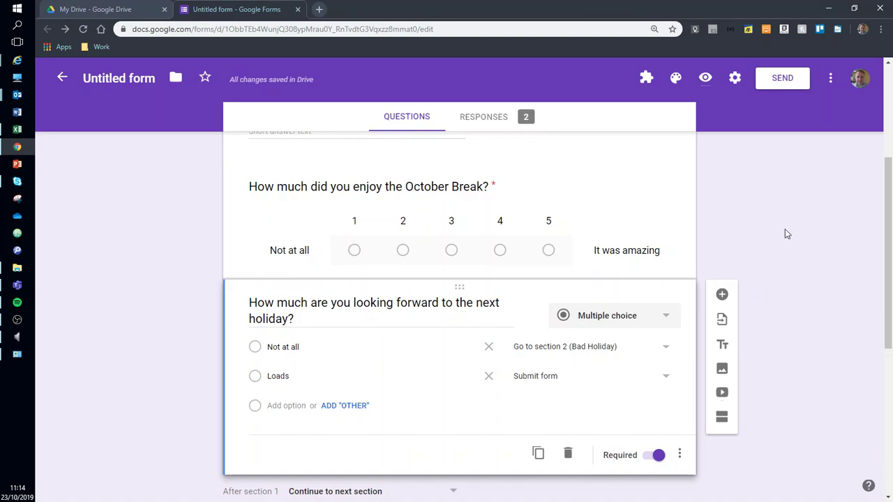
- Send the October Questionnaire by email to the recipient's work address
click(790, 81)
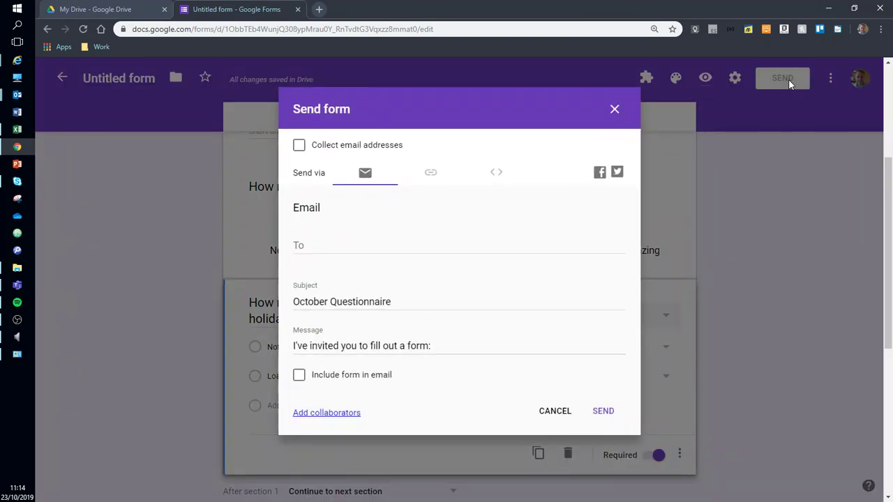
click(365, 244)
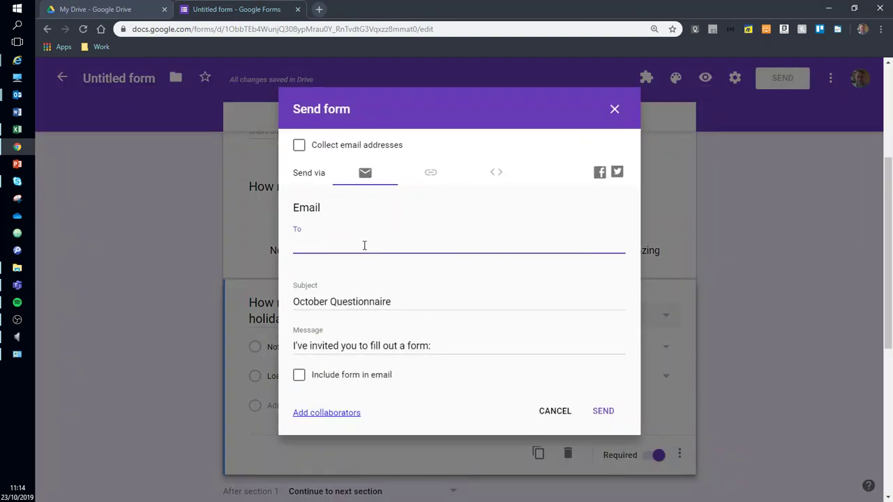
text(m)
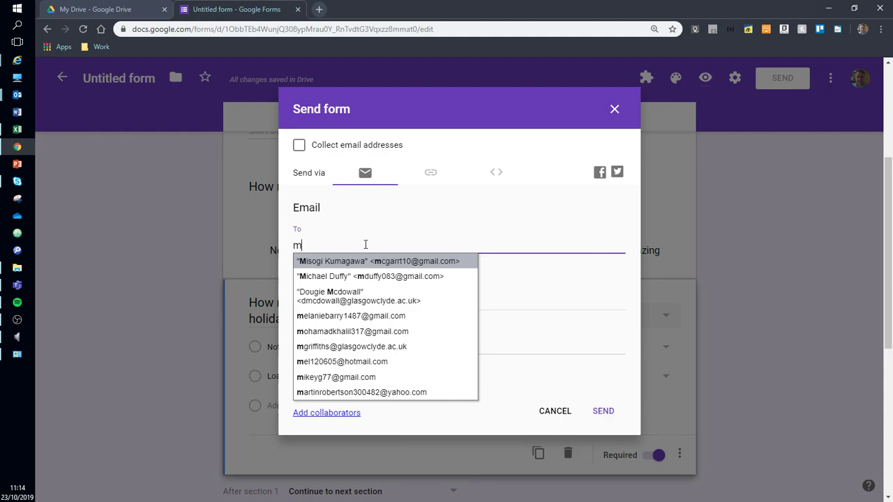
text(g)
click(363, 269)
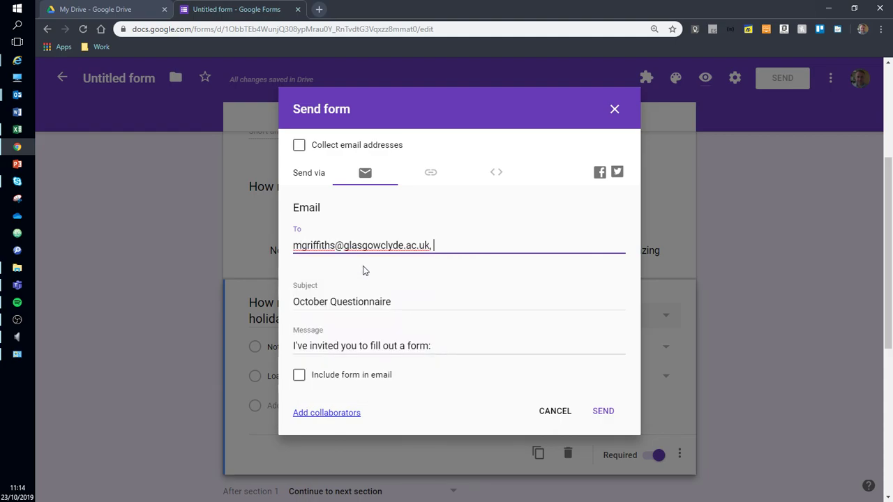
click(603, 413)
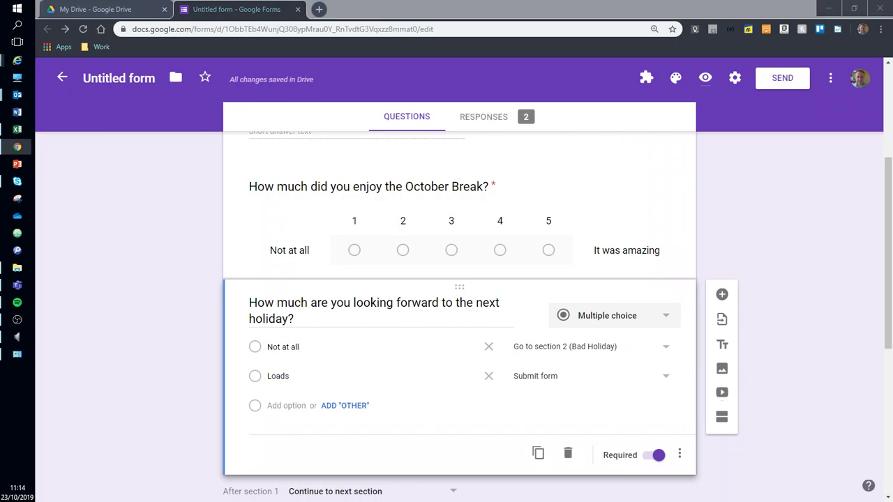
- Switch to the received October Questionnaire in Internet Explorer and enter the respondent's name
key(alt+Tab)
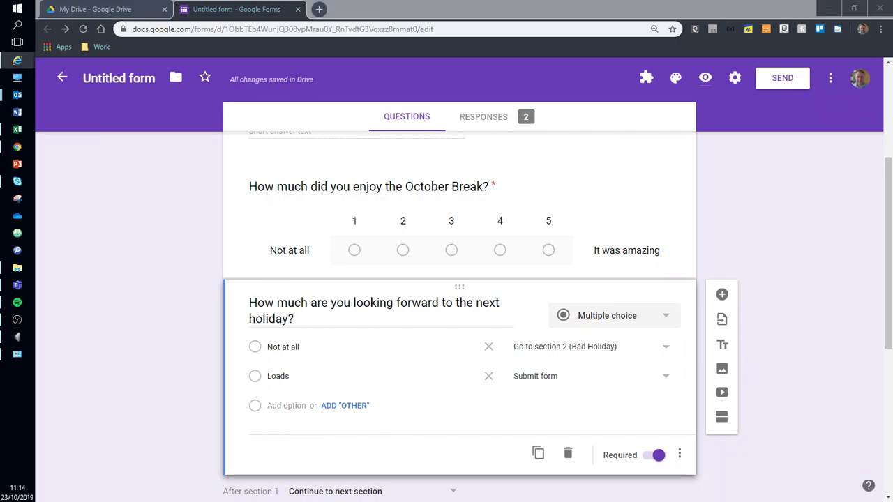
drag(661, 305, 496, 2)
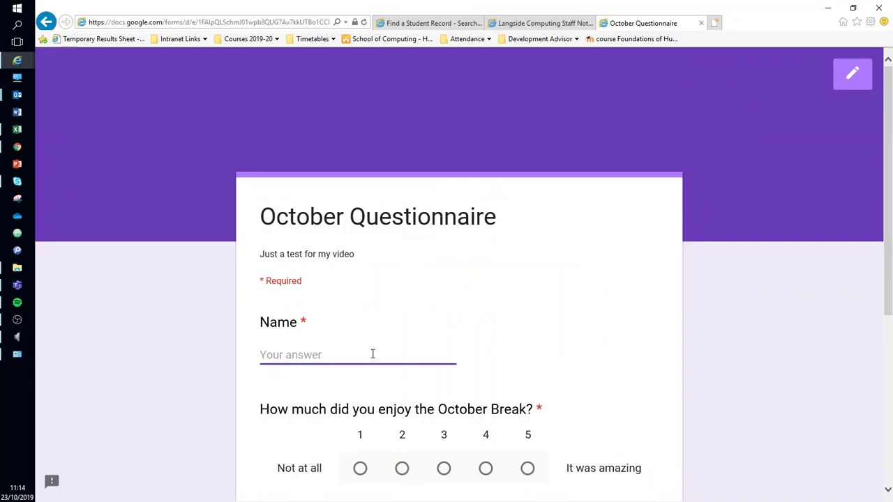
text(Bart sim)
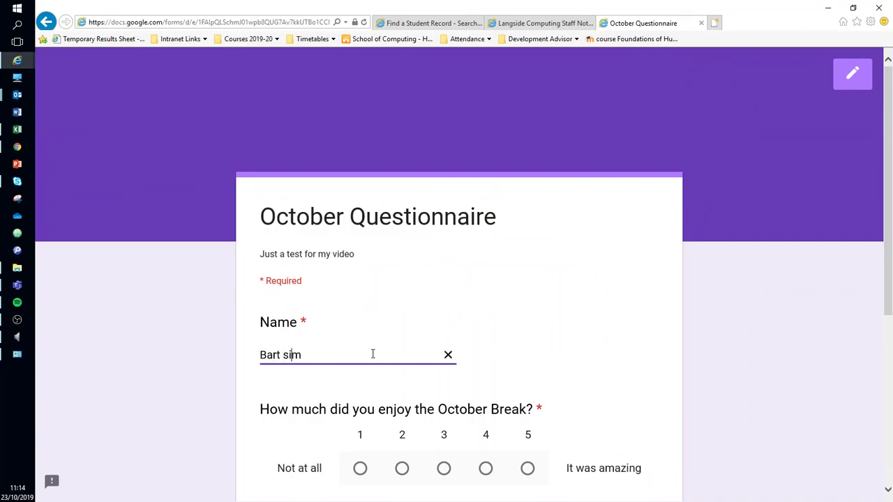
key(BackSpace)
key(BackSpace)
text(Simpson)
- Rate the October Break 3, answer Not at all for the next holiday, and continue to the following section
scroll(380, 351, down, 2)
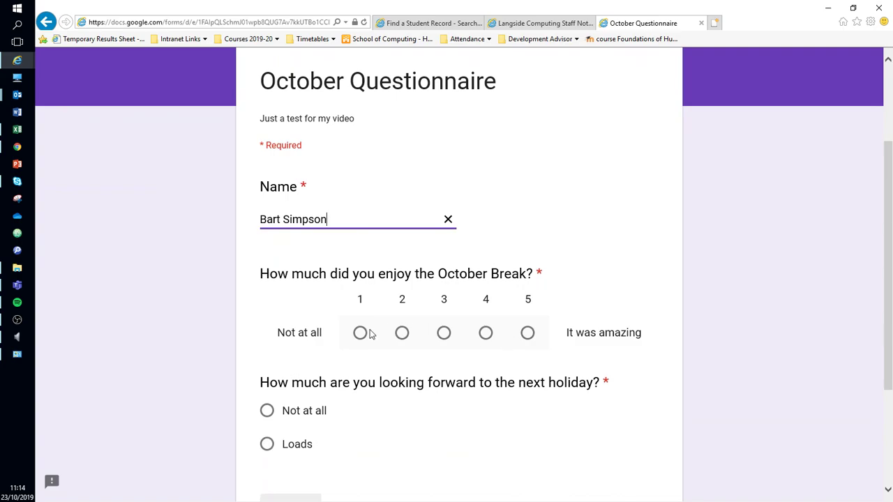
click(444, 333)
click(267, 411)
scroll(371, 406, down, 3)
click(296, 342)
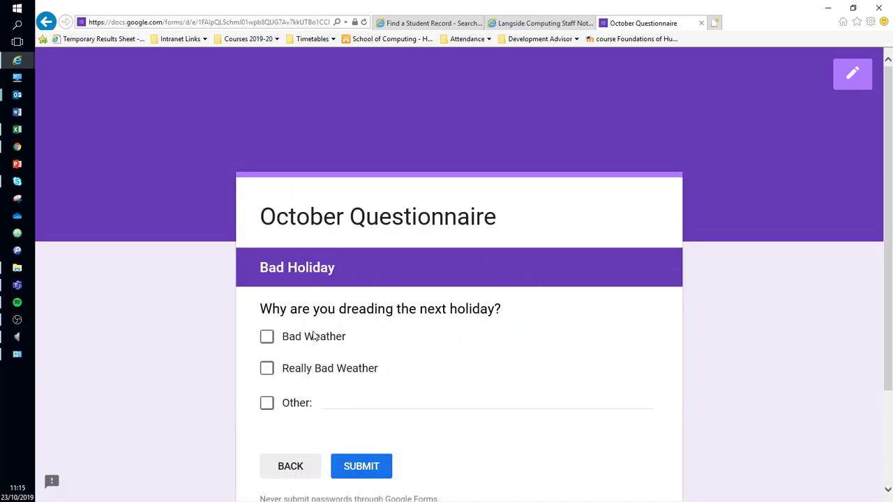
- Select Bad Weather and Other with the text "Too expensive" in the Bad Holiday section, and submit the response
click(269, 340)
click(267, 405)
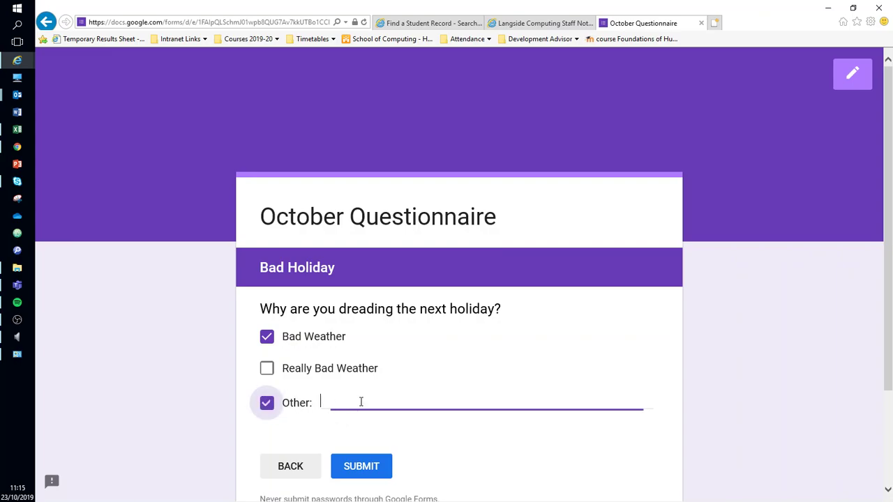
text(Too expensive)
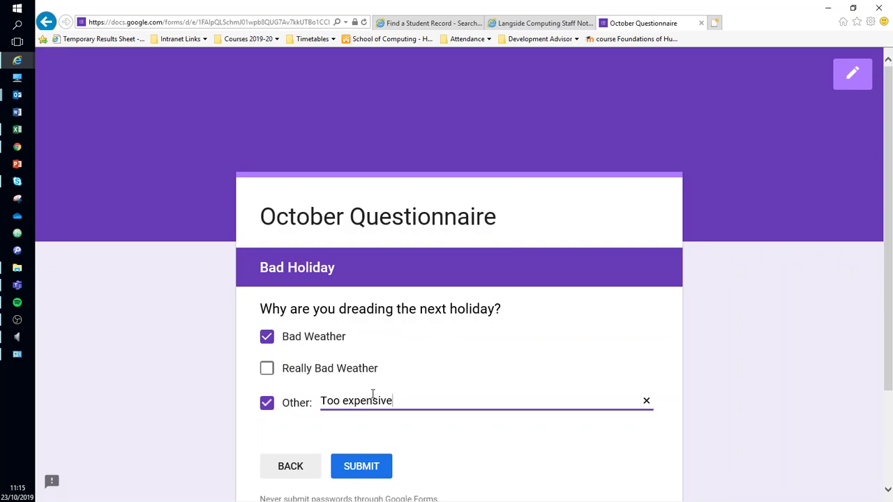
click(382, 469)
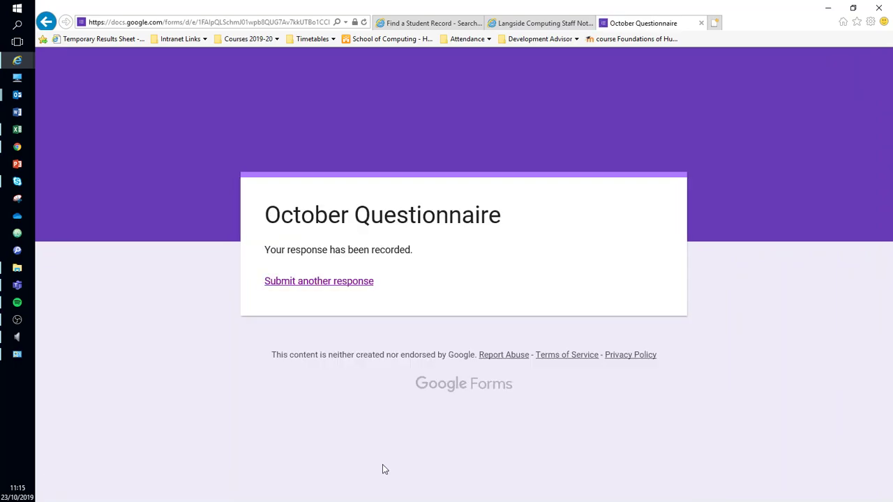
- Return to the form editor in Chrome and open the form's responses
click(523, 21)
click(417, 21)
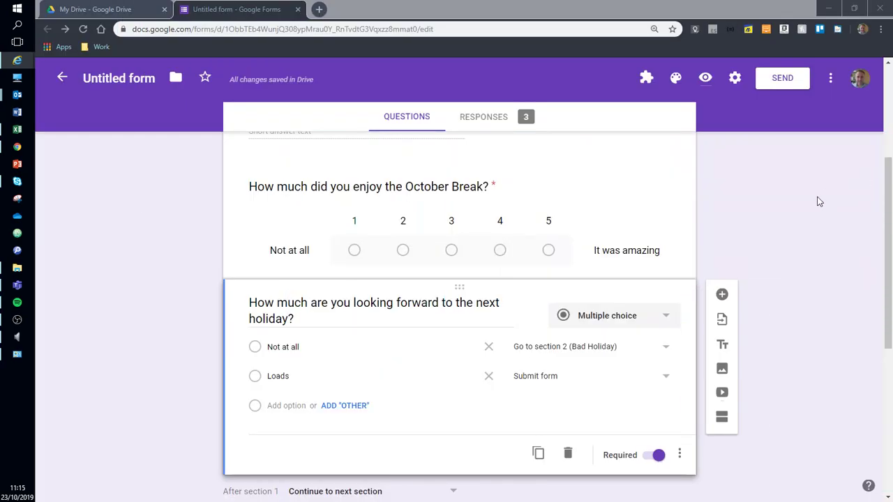
scroll(670, 183, up, 5)
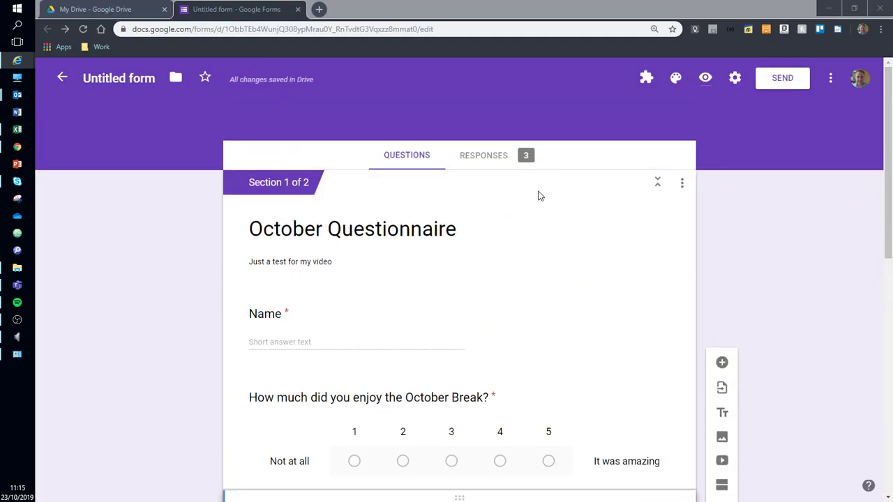
click(501, 155)
- Review the third individual response, including its holiday ratings and Bad Holiday answers
scroll(582, 282, down, 2)
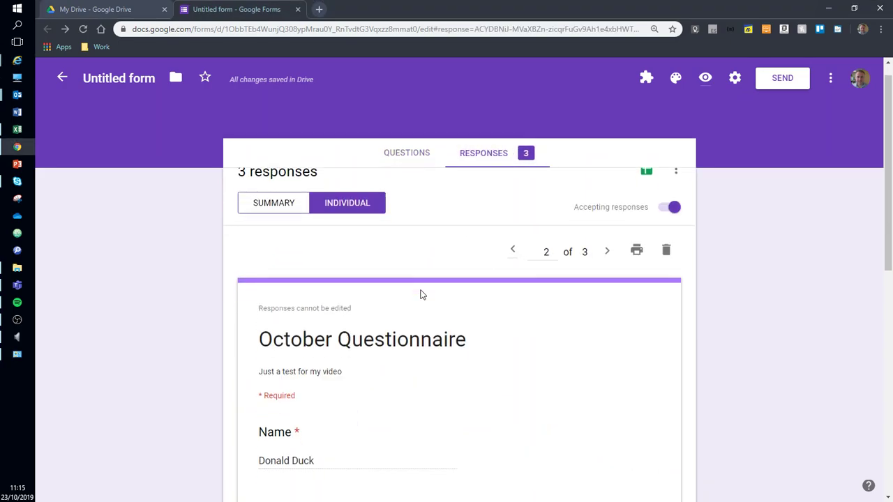
scroll(589, 277, up, 2)
click(608, 274)
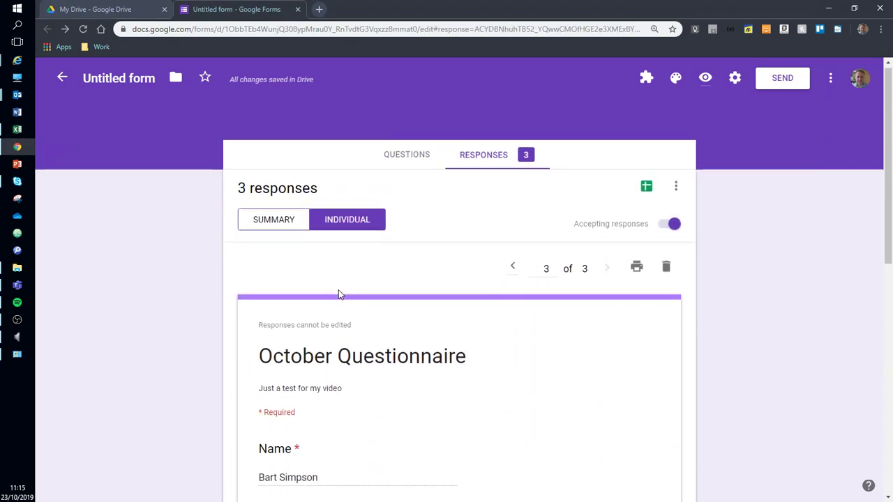
scroll(325, 301, down, 5)
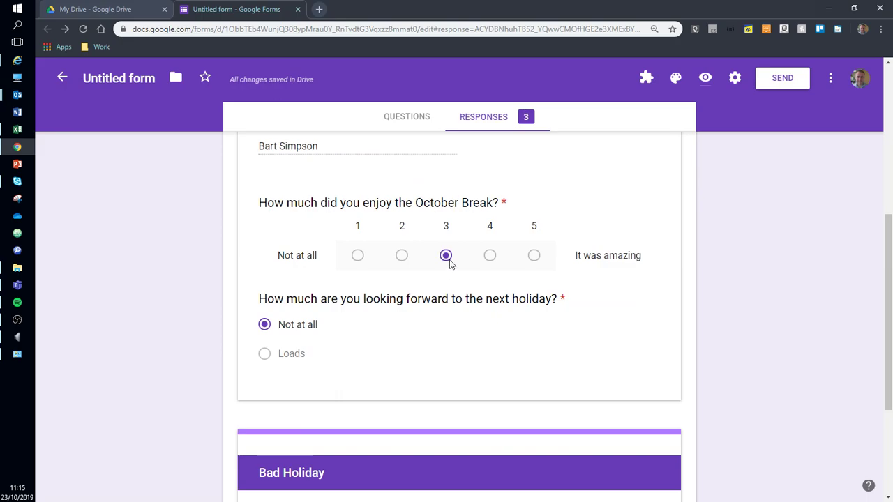
scroll(419, 264, down, 2)
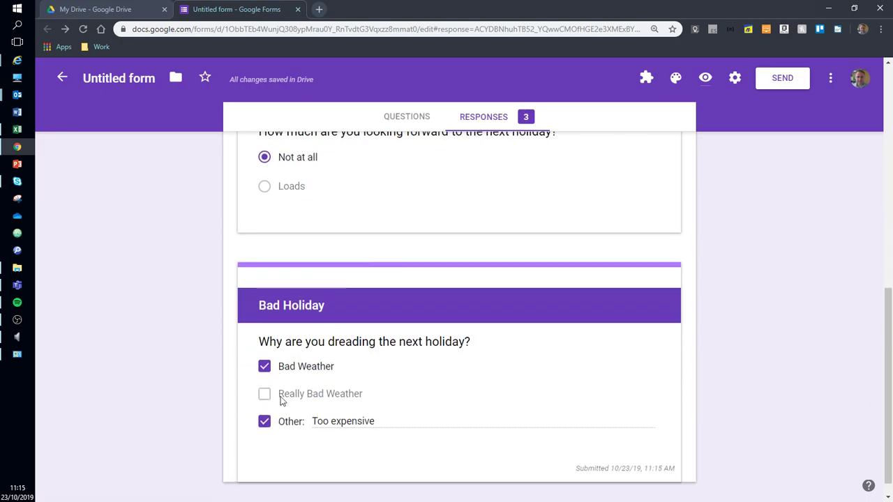
scroll(379, 352, up, 6)
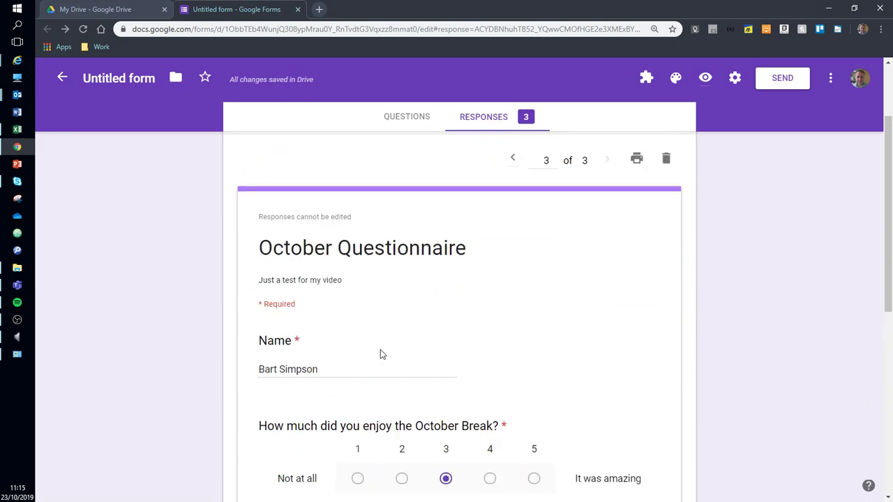
scroll(379, 352, up, 2)
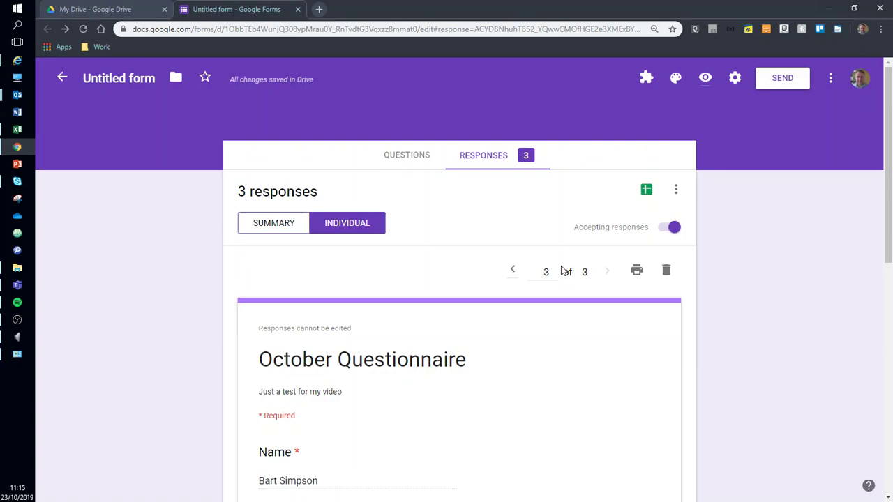
- Export the responses to a new spreadsheet named "Untitled form (Responses)"
click(647, 193)
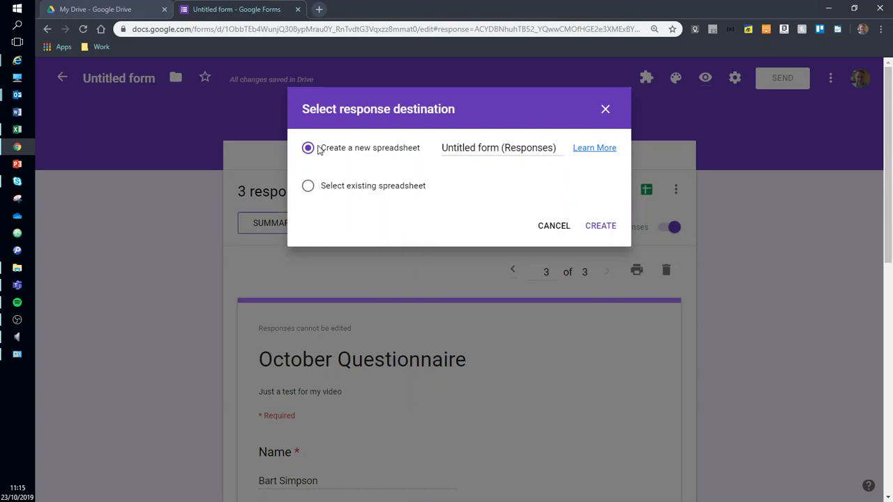
click(595, 229)
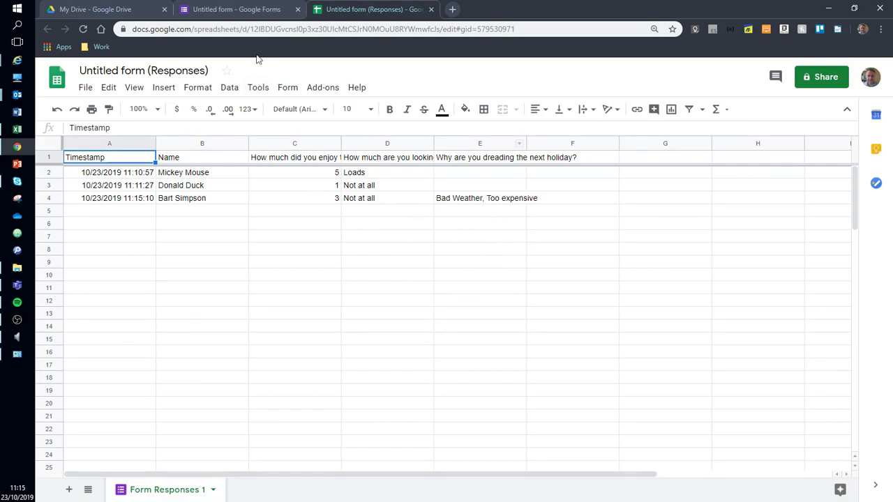
- Go back to the form and name its file "October Questionnaire"
click(236, 9)
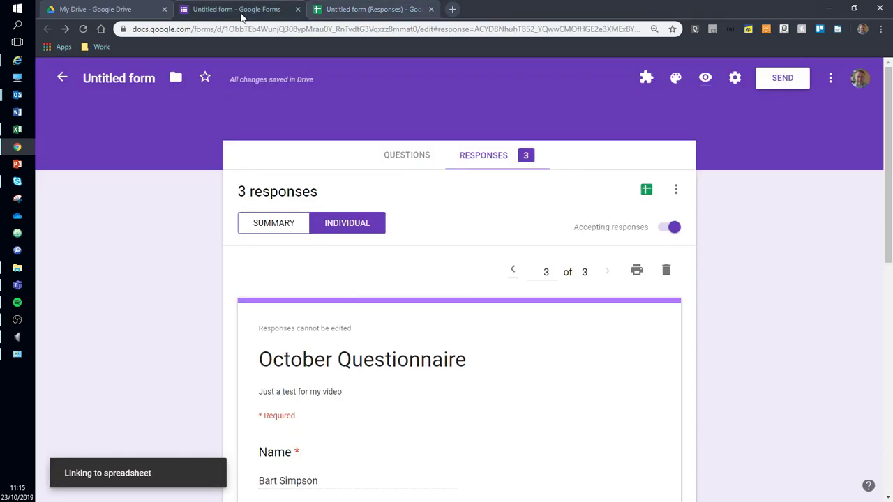
click(142, 78)
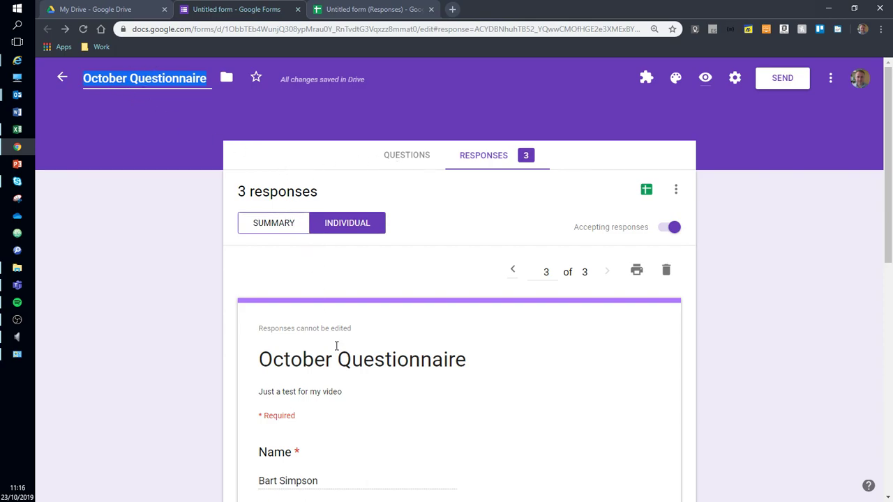
- Try blue and green as the form's theme color, and settle on teal
click(676, 80)
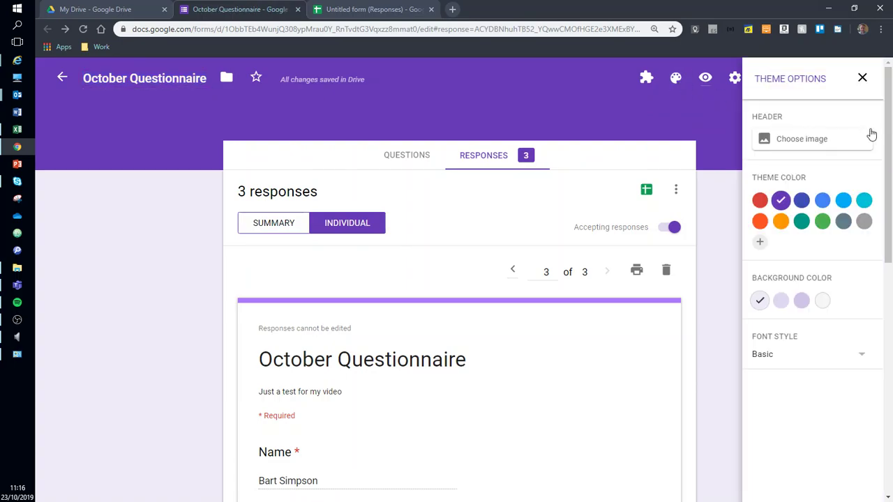
click(823, 201)
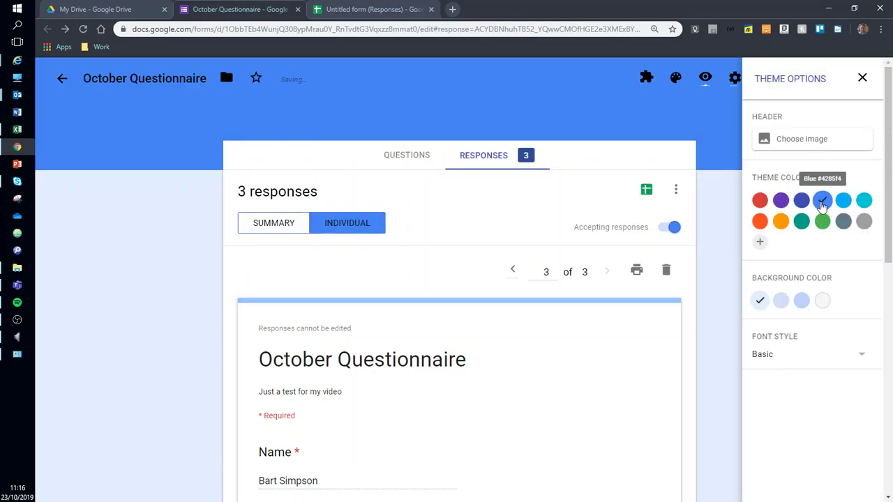
click(823, 221)
click(801, 222)
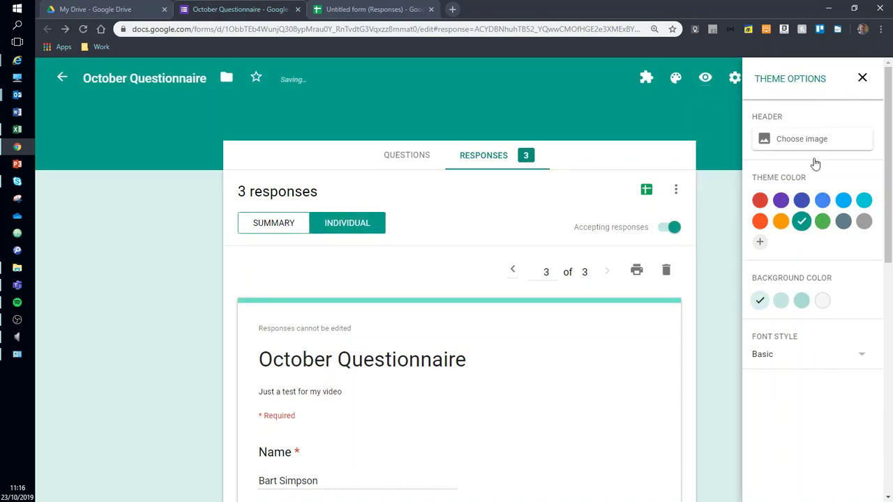
- Give the form theme a light grey background and the Playful font style, and close the theme options
click(802, 301)
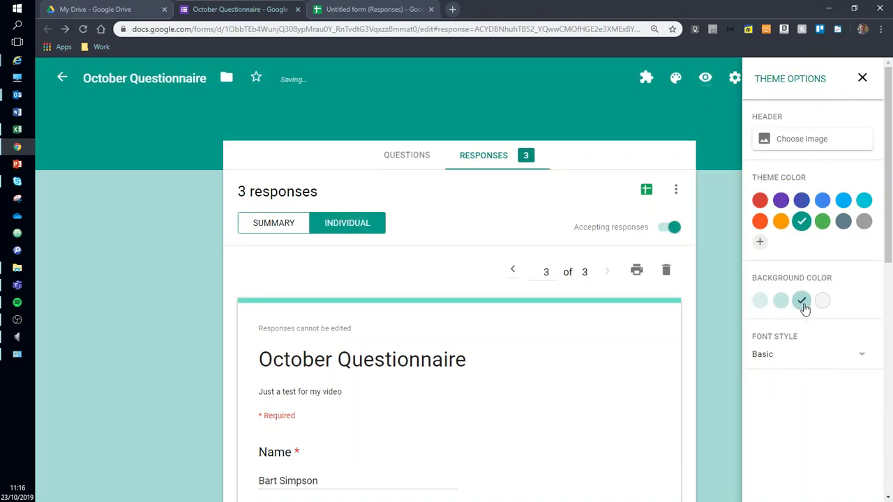
click(824, 307)
click(787, 360)
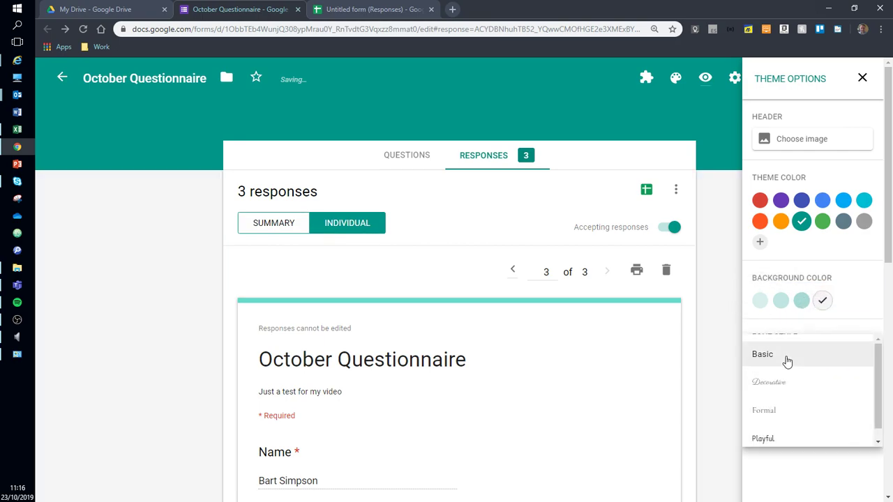
click(786, 440)
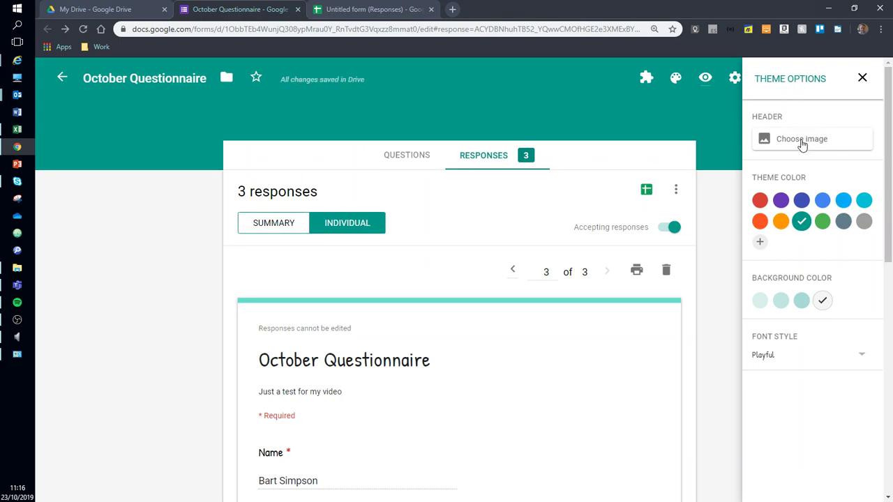
click(862, 77)
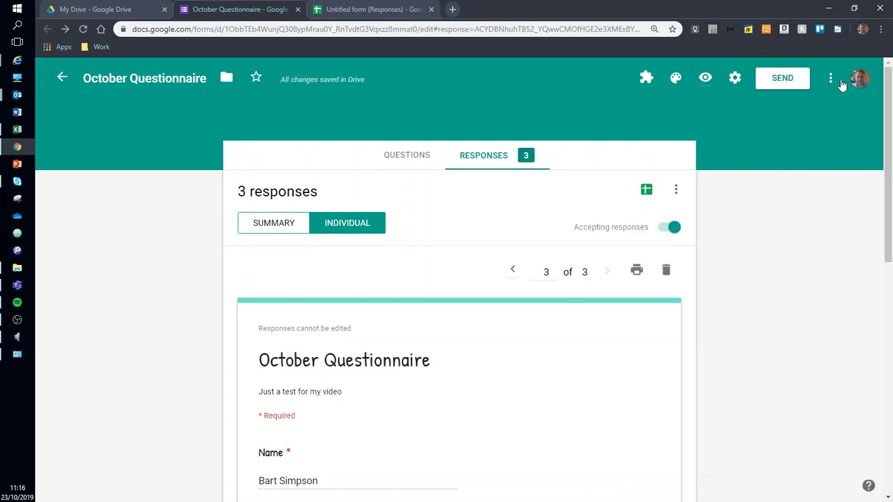
- Preview the restyled October Questionnaire as a respondent sees it and go back to editing the form
click(705, 79)
scroll(643, 177, down, 3)
scroll(646, 180, up, 3)
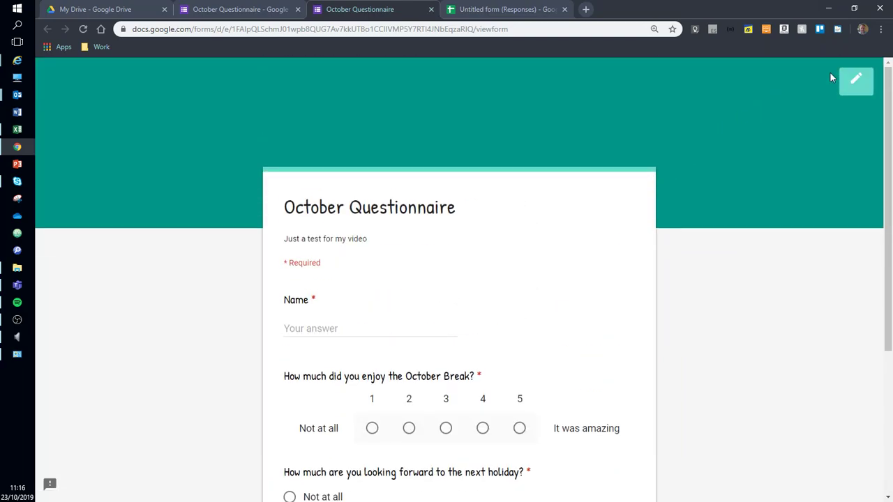
click(855, 80)
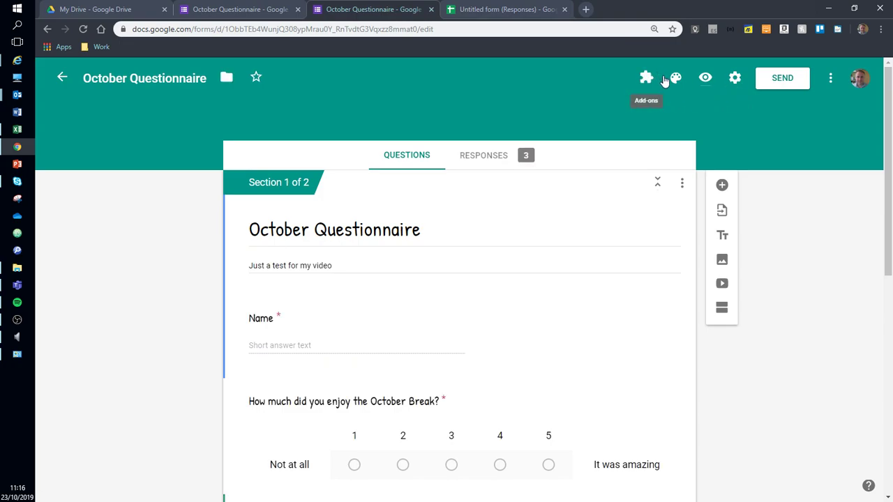
click(647, 79)
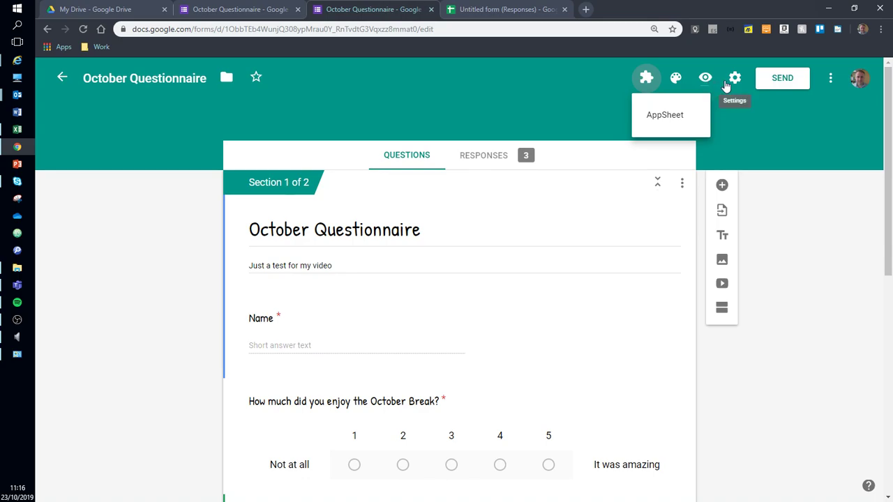
click(830, 79)
click(831, 80)
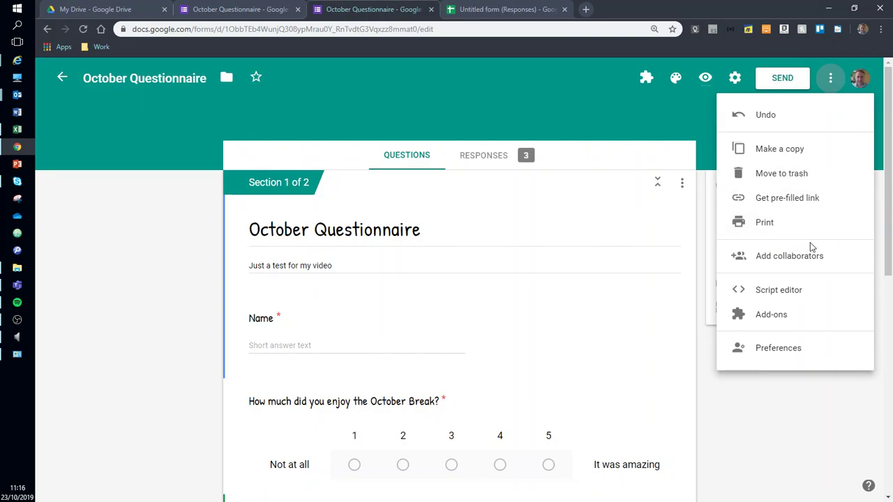
click(556, 101)
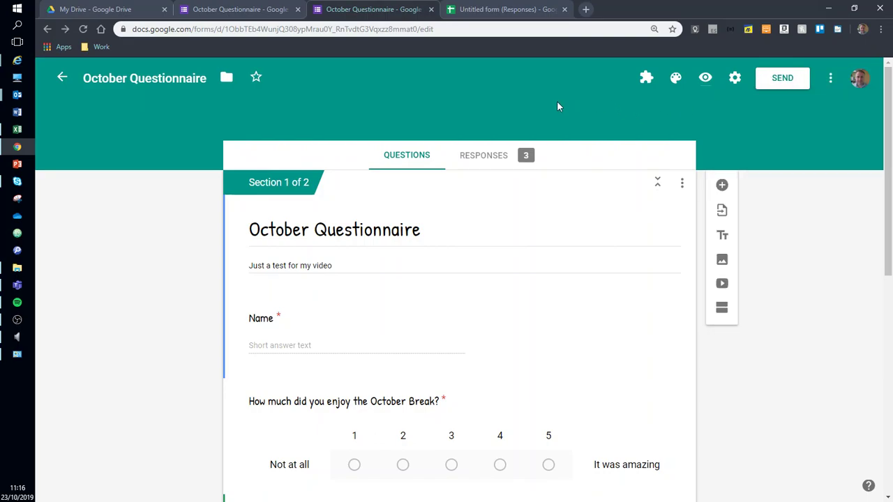